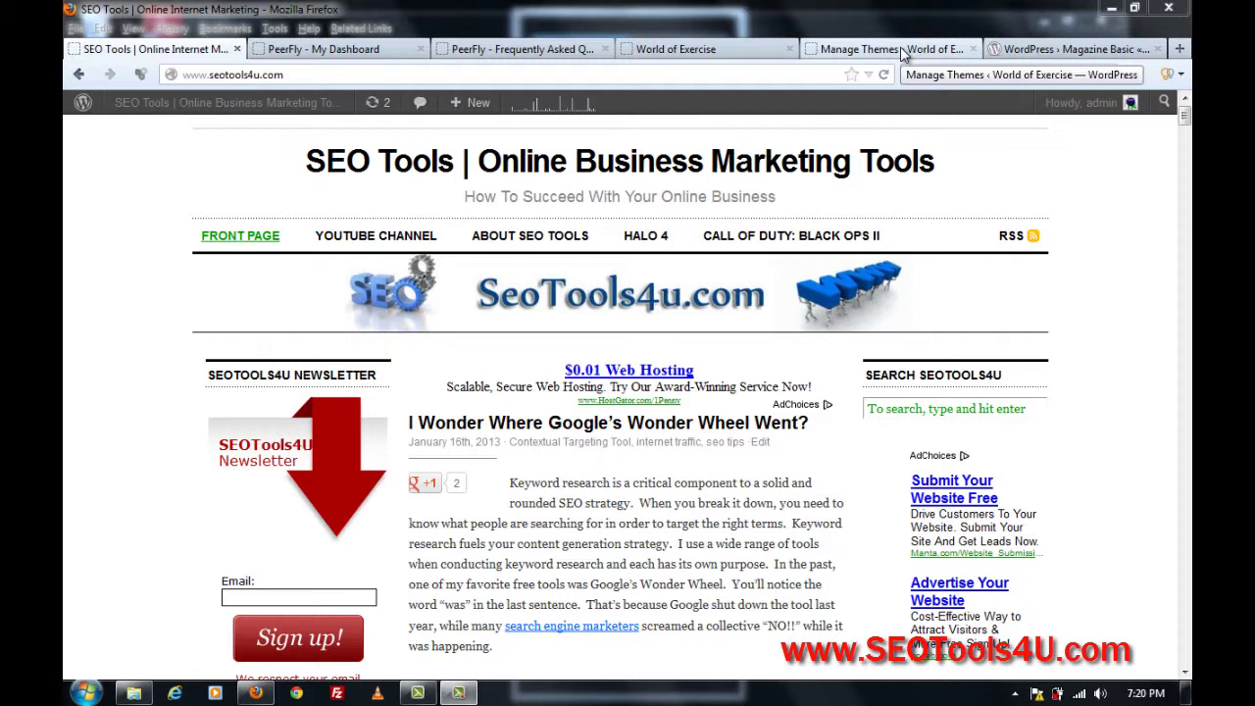
Switch to the World of Exercise tab to view the live blog in its Beach Sunset theme.
click(904, 56)
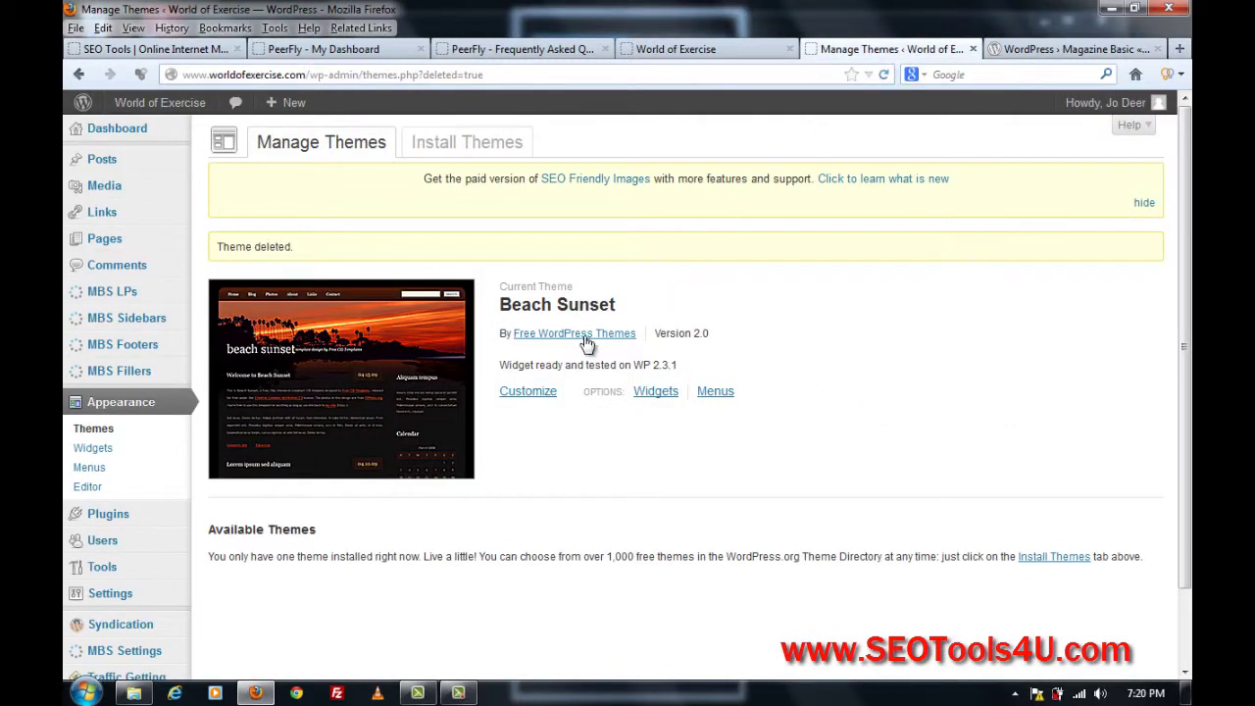
click(702, 59)
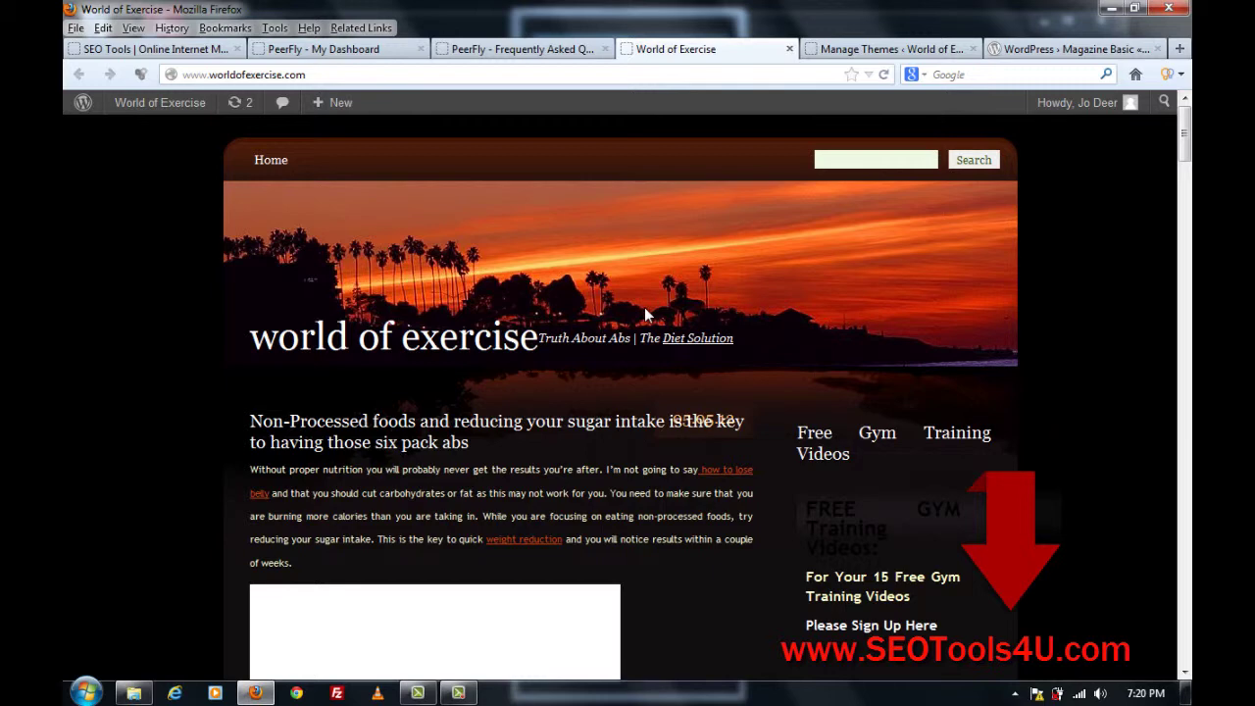
Reload Appearance > Themes on the Manage Themes tab to clear the Theme deleted notice.
click(845, 51)
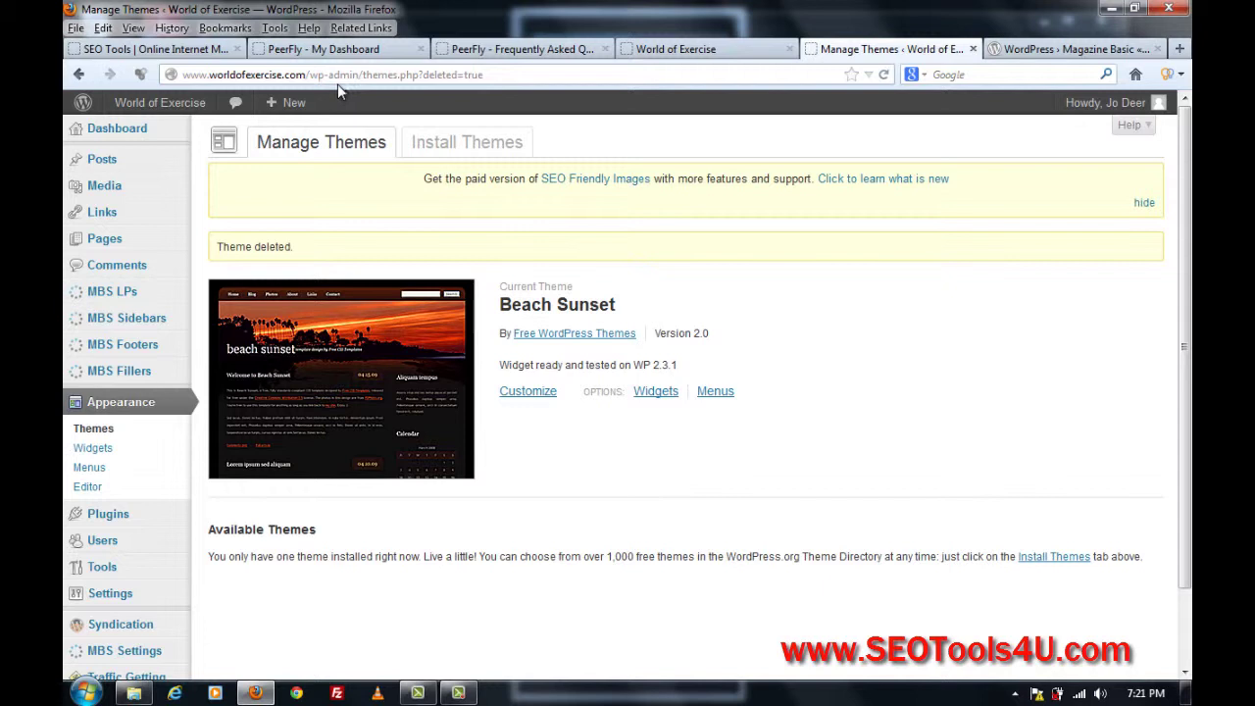
click(101, 434)
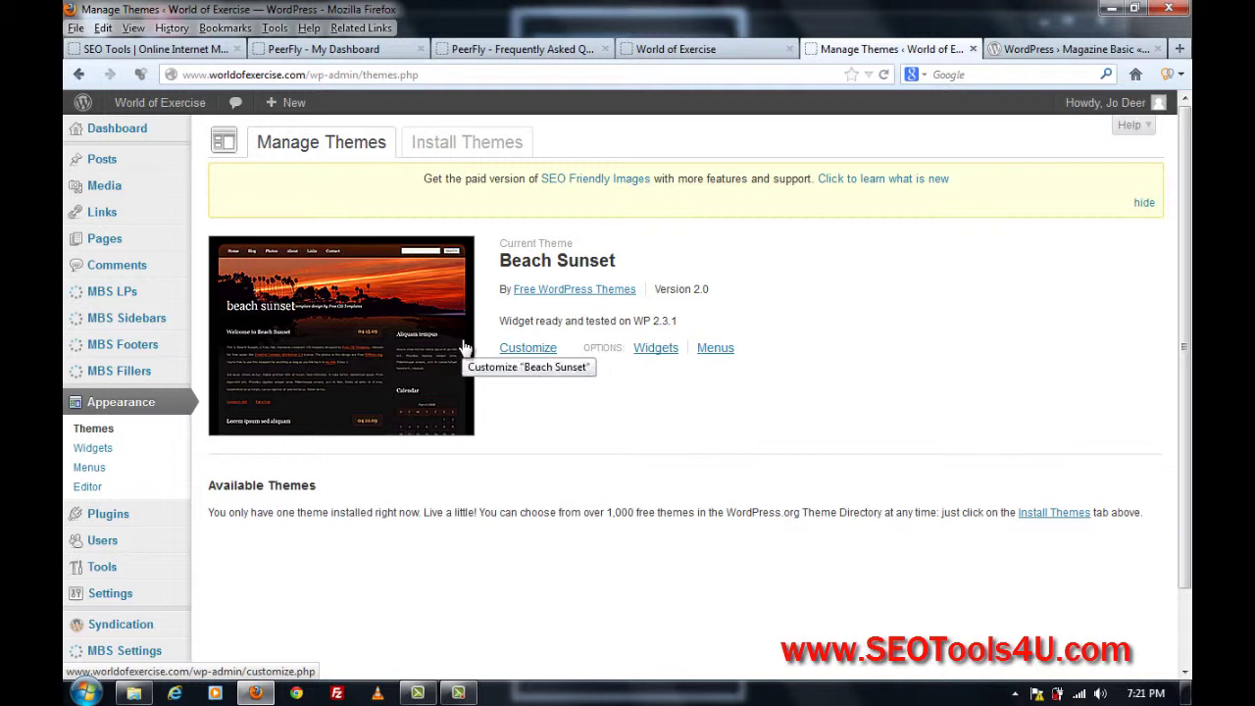
Save the Magazine Basic 2.7.9 zip from the WordPress.org Themes Directory to the computer.
click(467, 145)
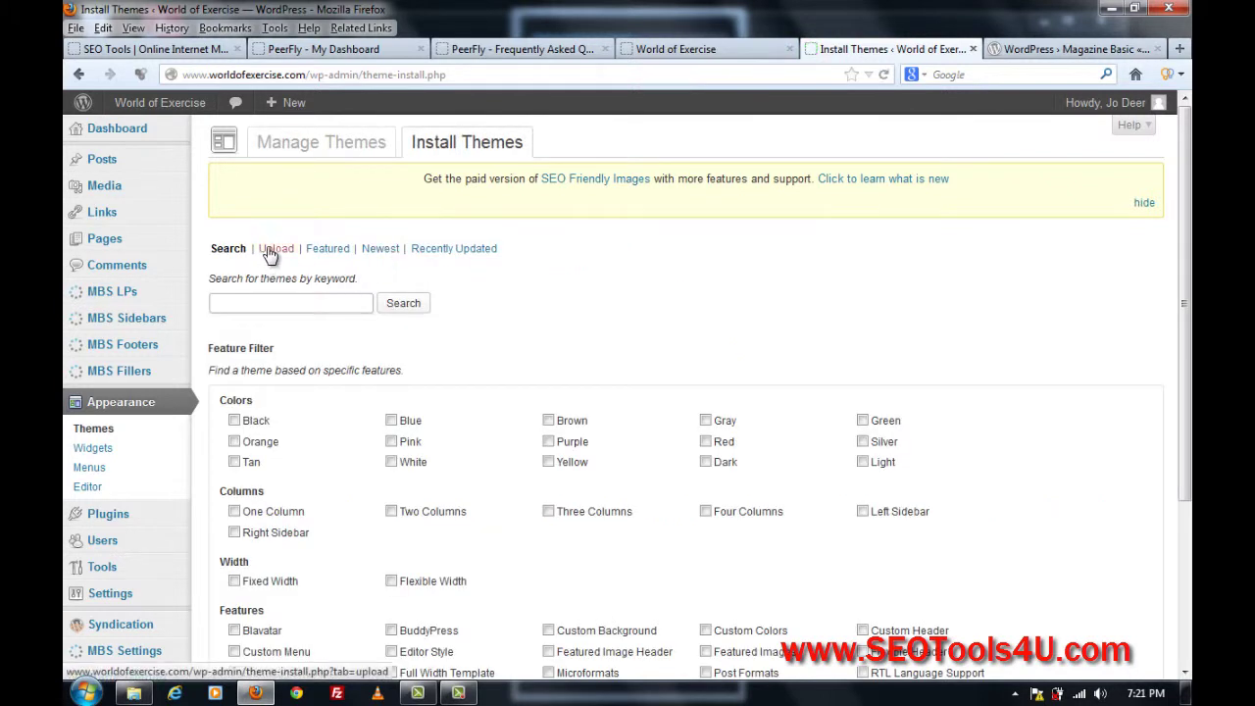
click(272, 251)
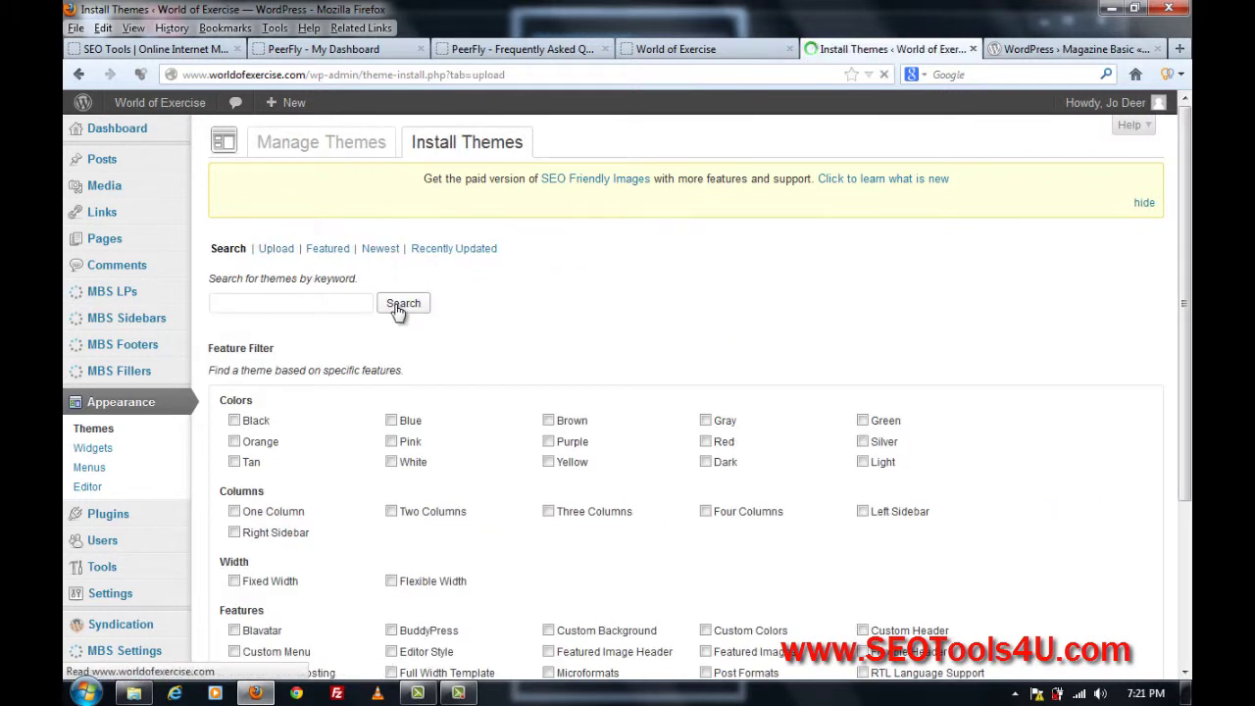
click(1050, 51)
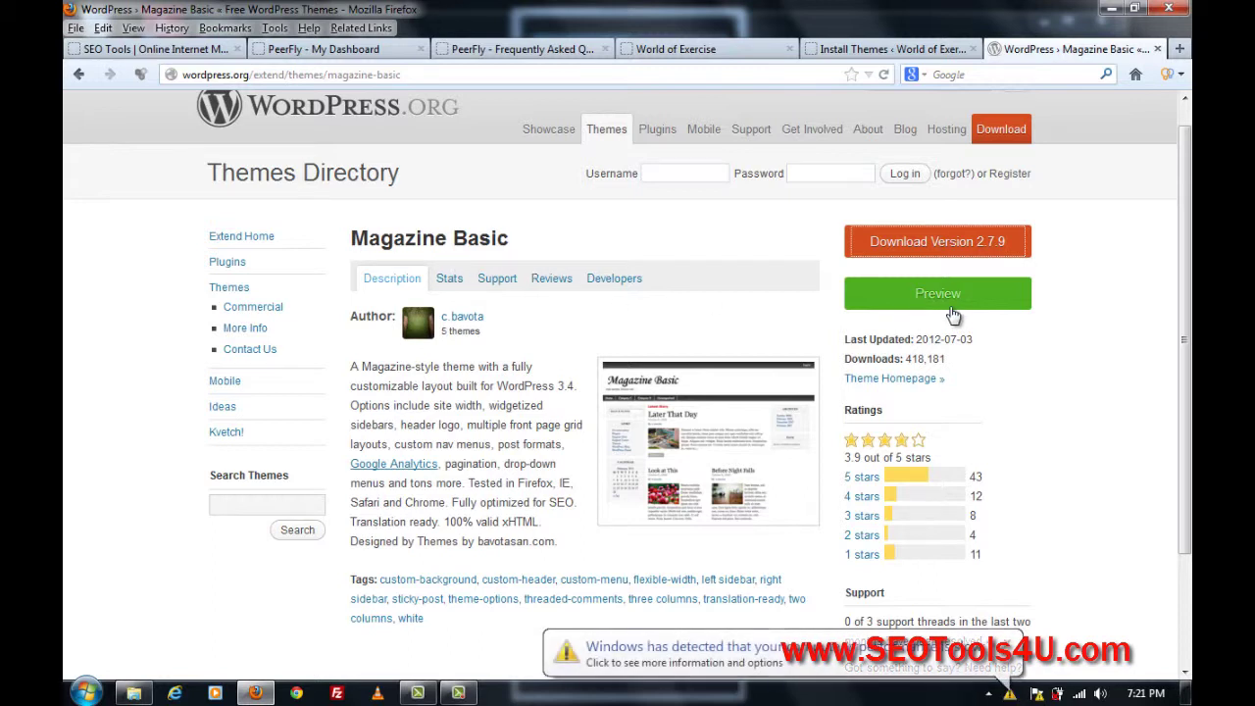
click(955, 245)
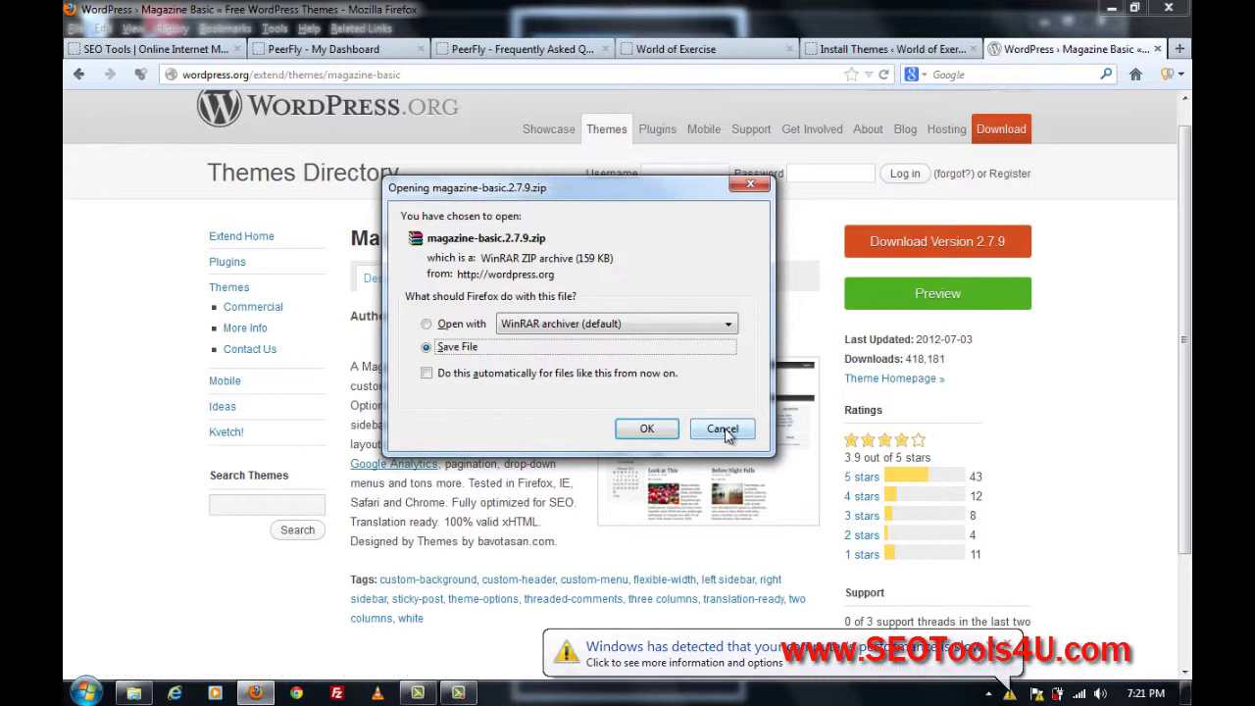
click(647, 429)
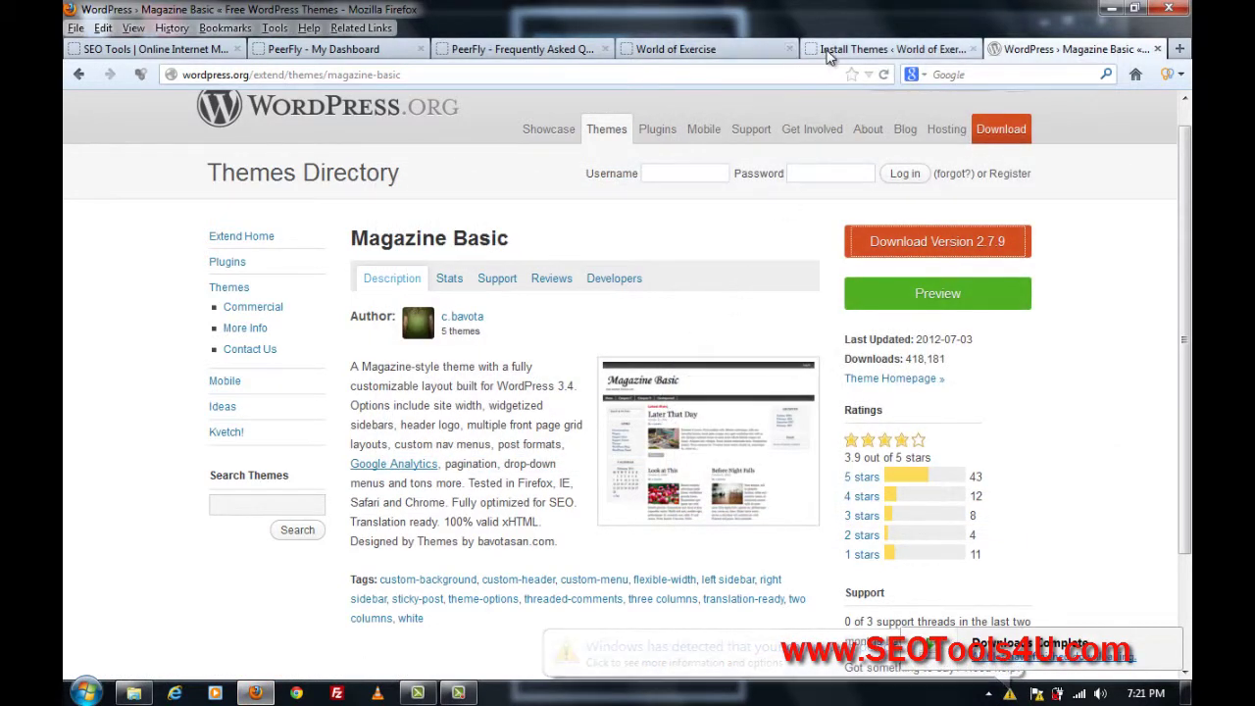
Upload magazine-basic.2.7.9.zip from Downloads and install it.
click(888, 51)
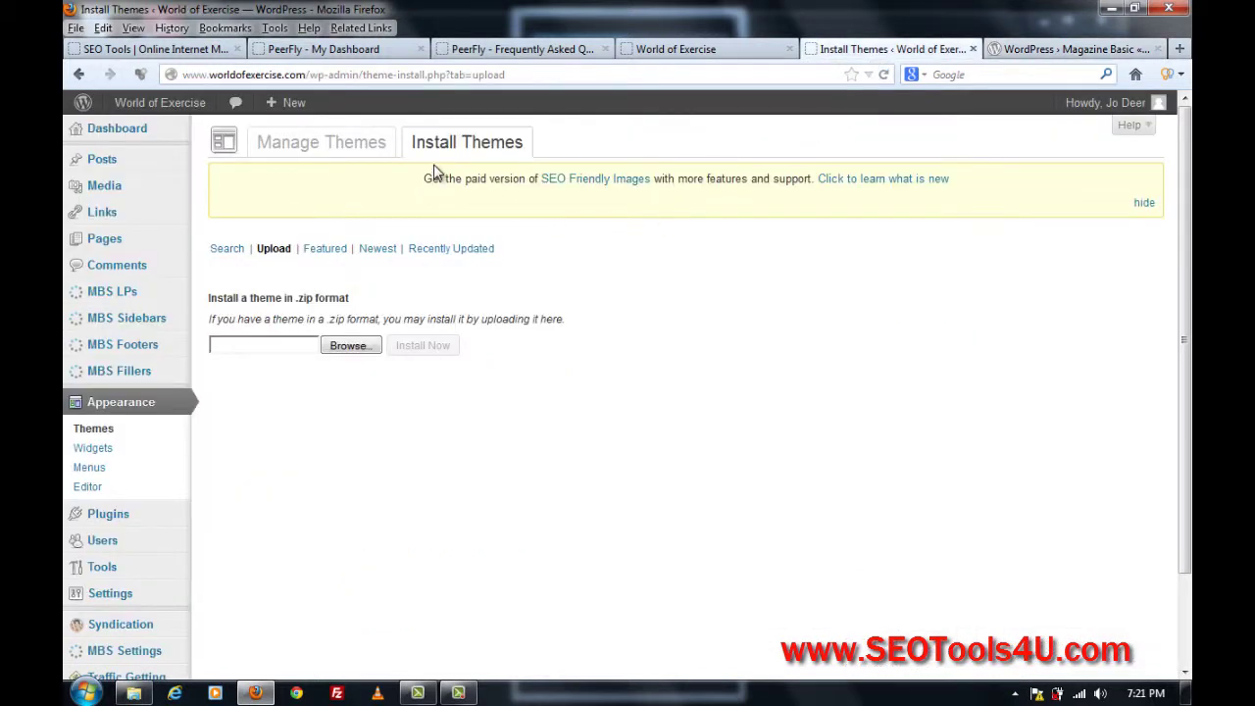
click(359, 349)
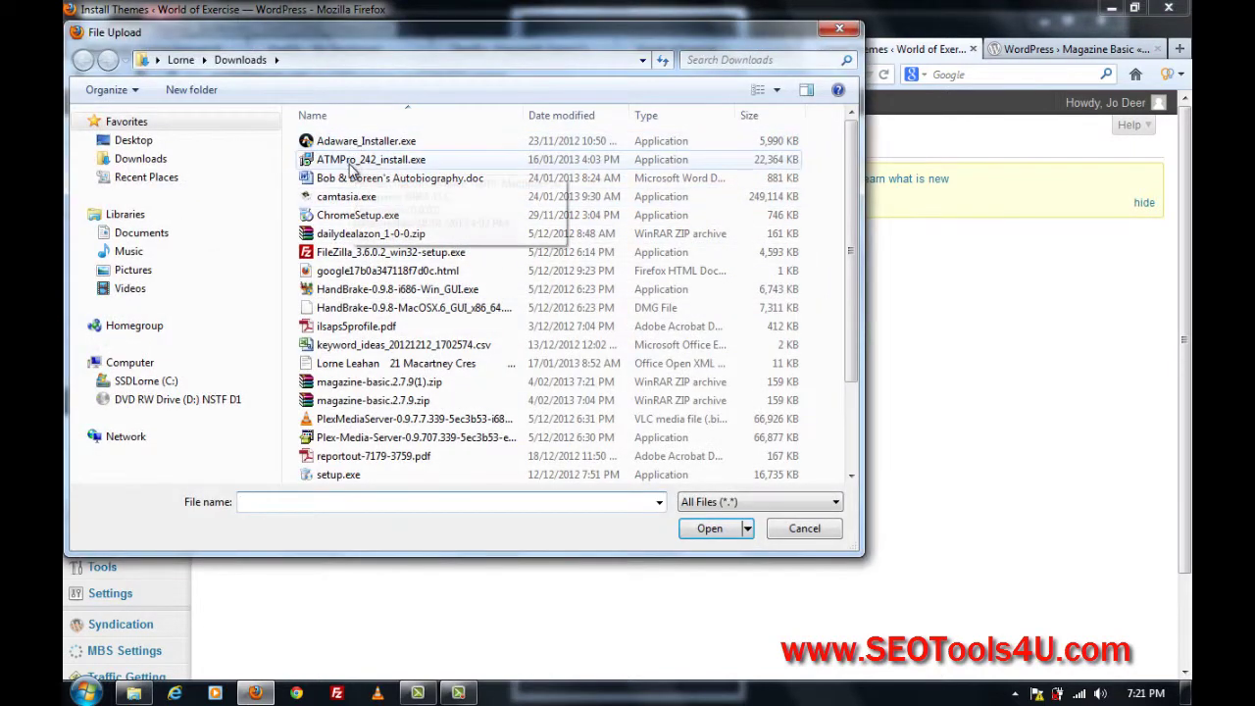
double_click(341, 384)
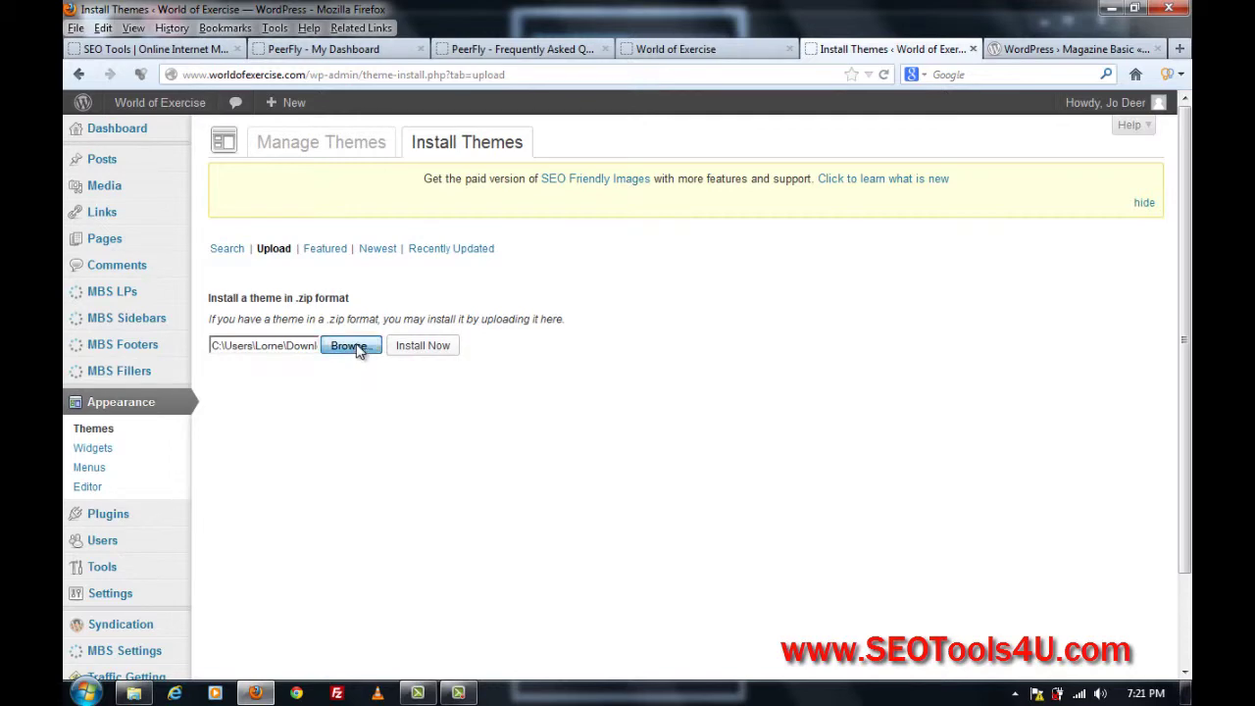
click(355, 347)
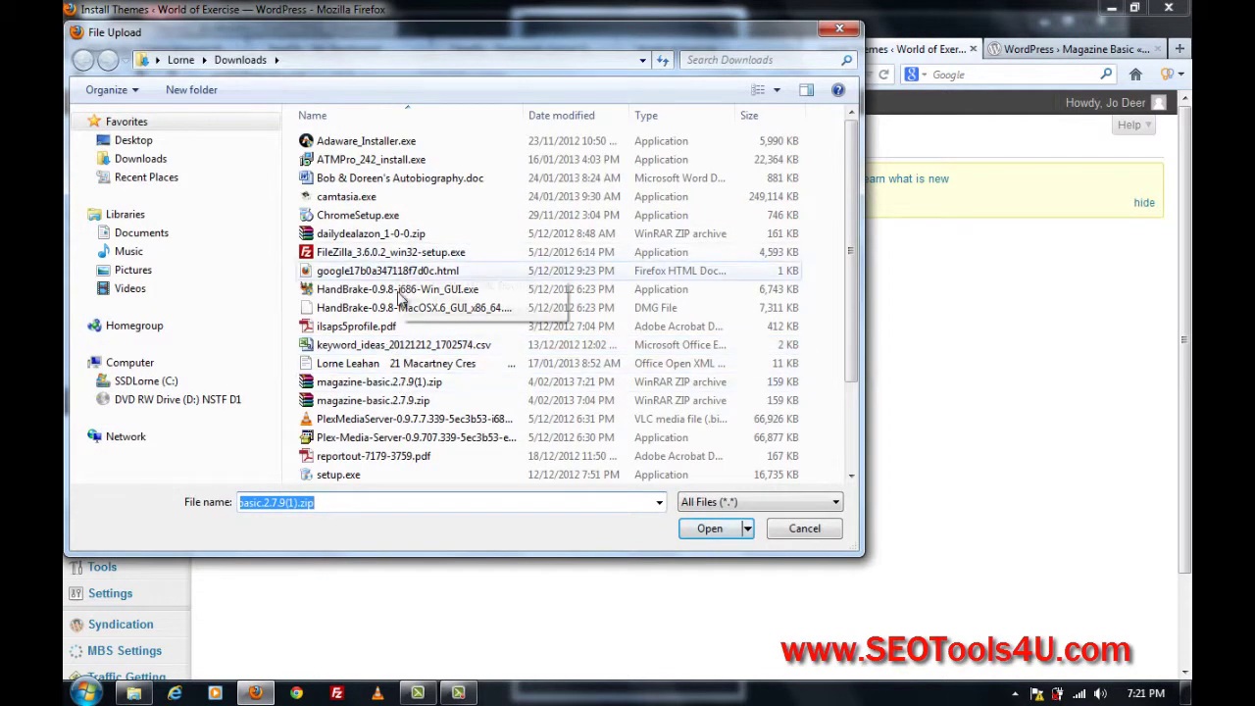
double_click(368, 400)
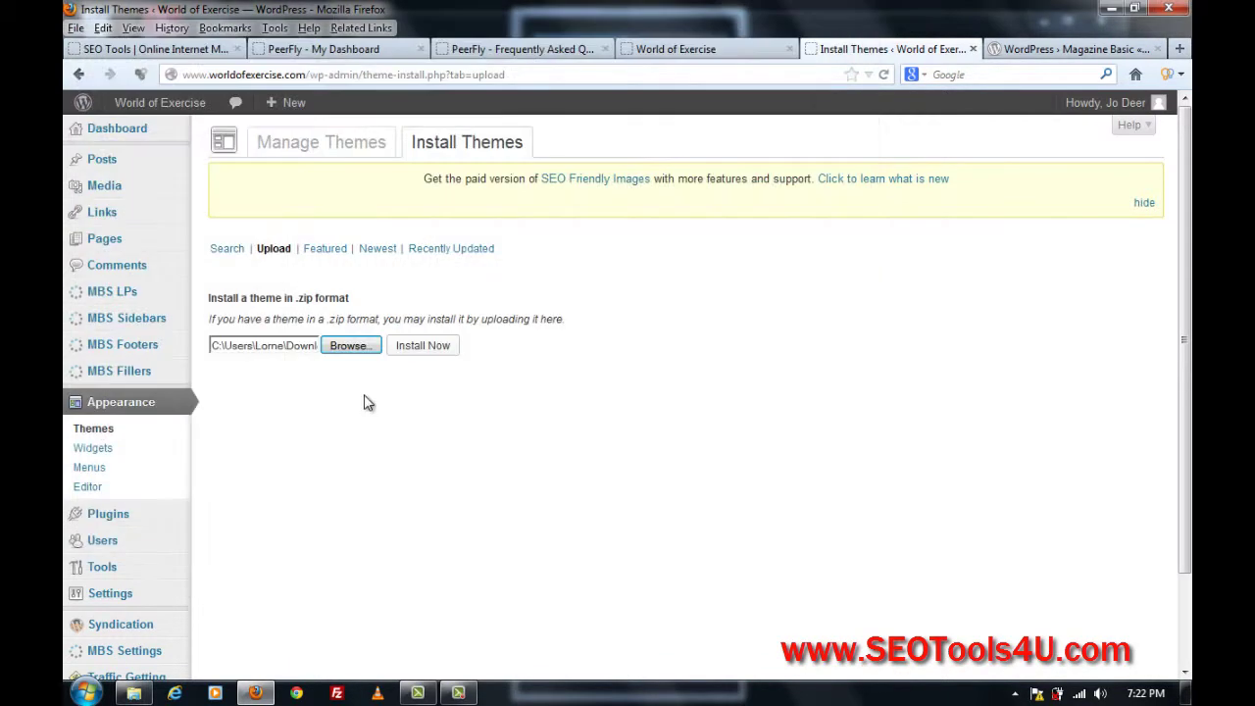
click(407, 355)
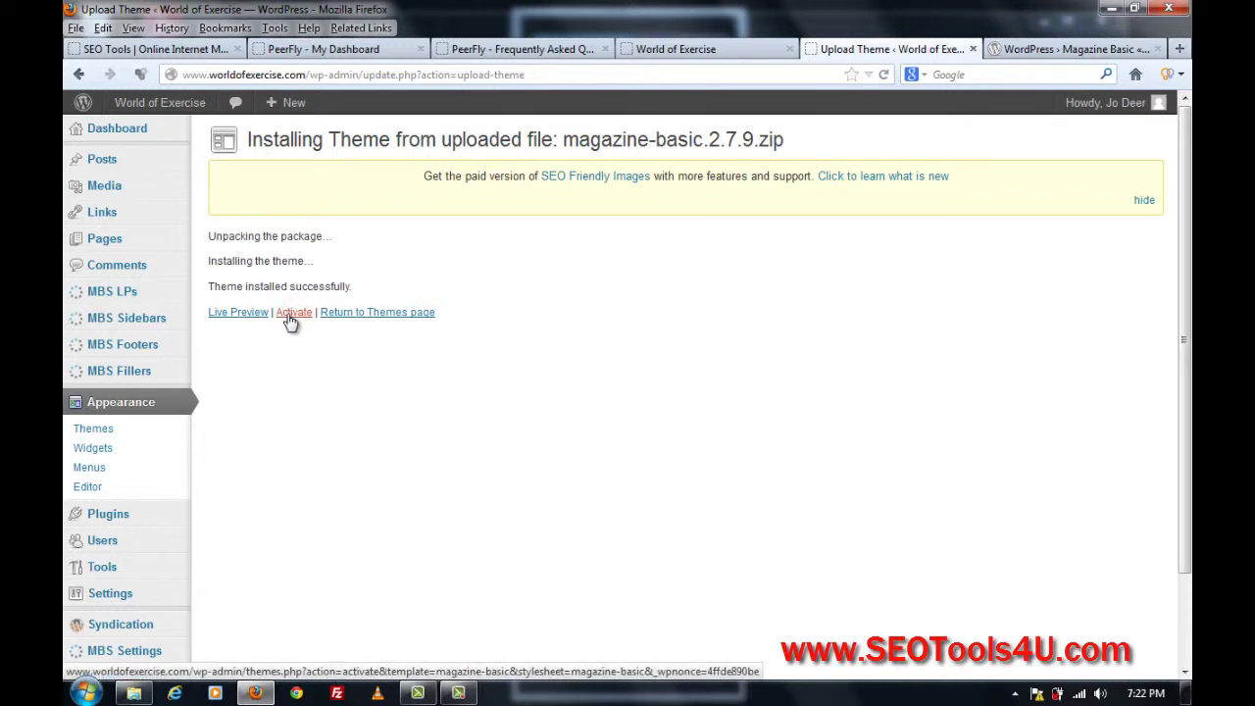
Activate Magazine Basic and scroll through the reloaded live blog to review its new layout.
click(291, 314)
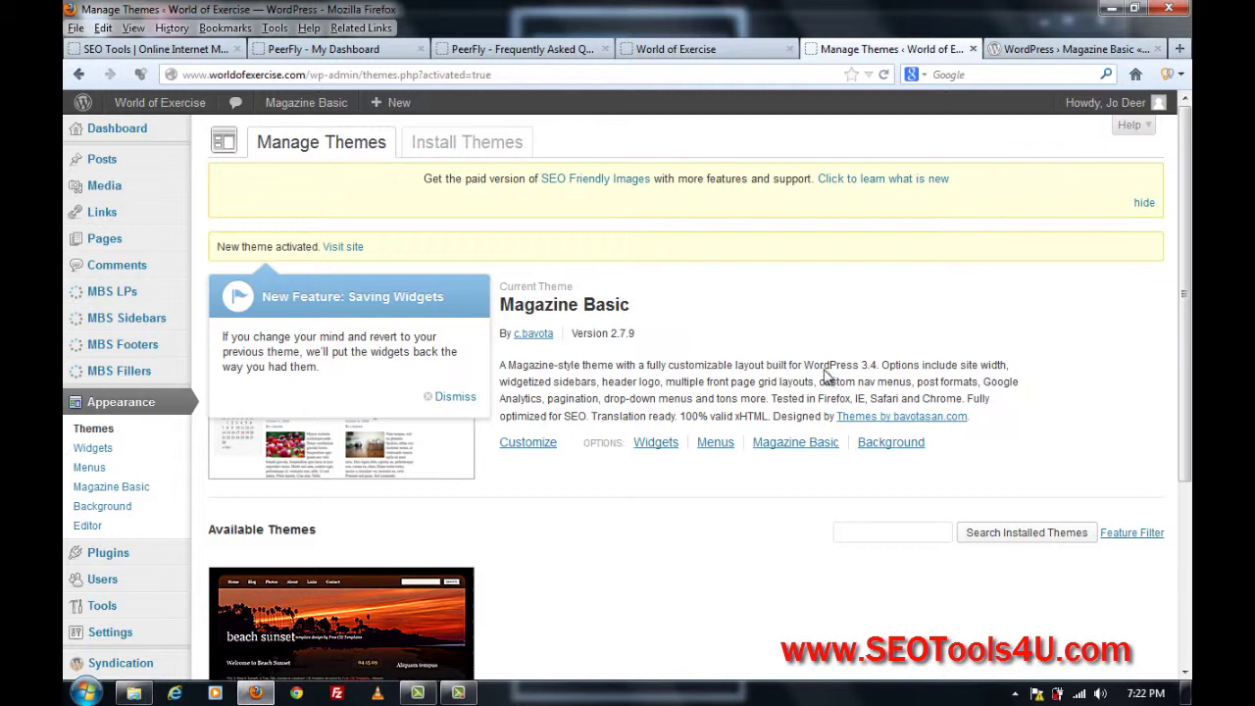
click(698, 53)
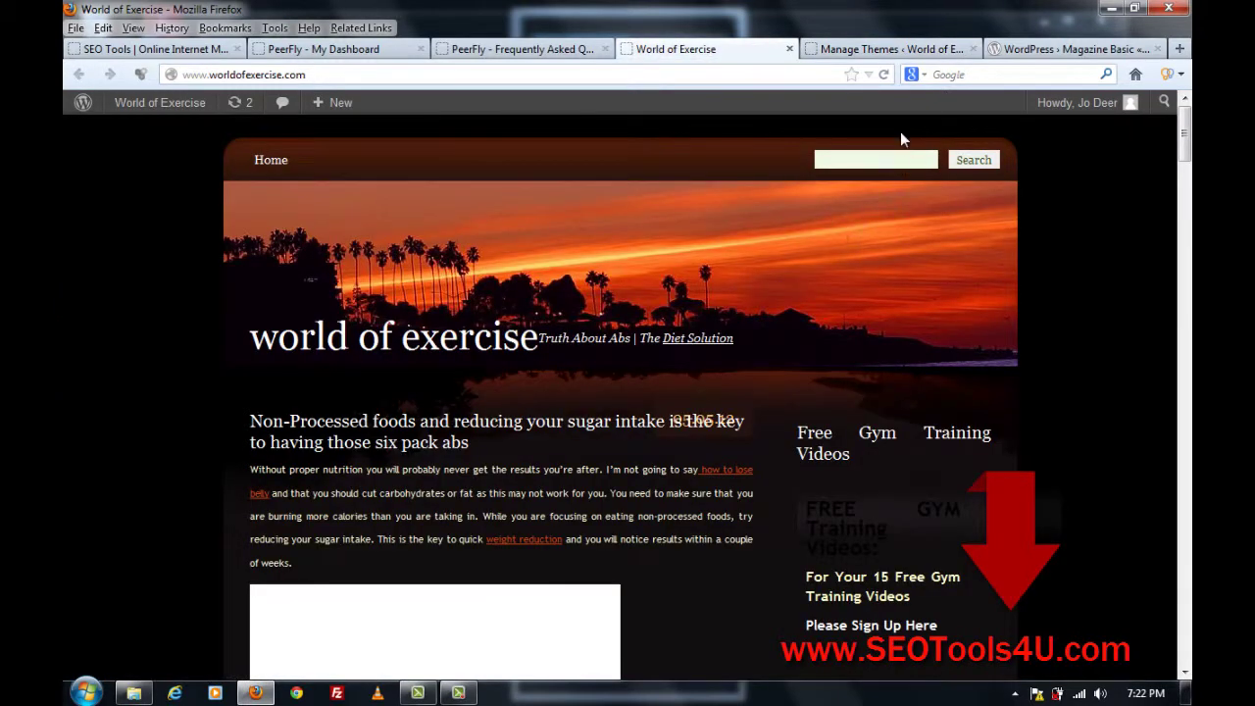
click(883, 74)
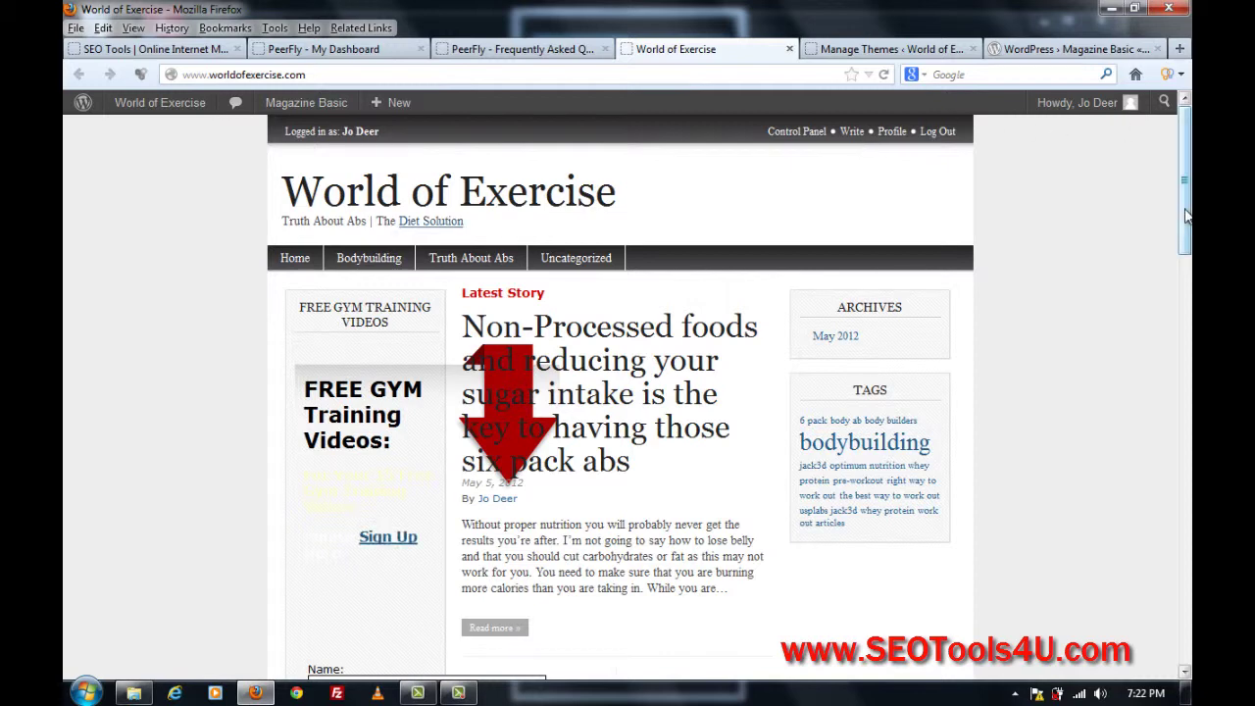
drag(1184, 181, 1189, 305)
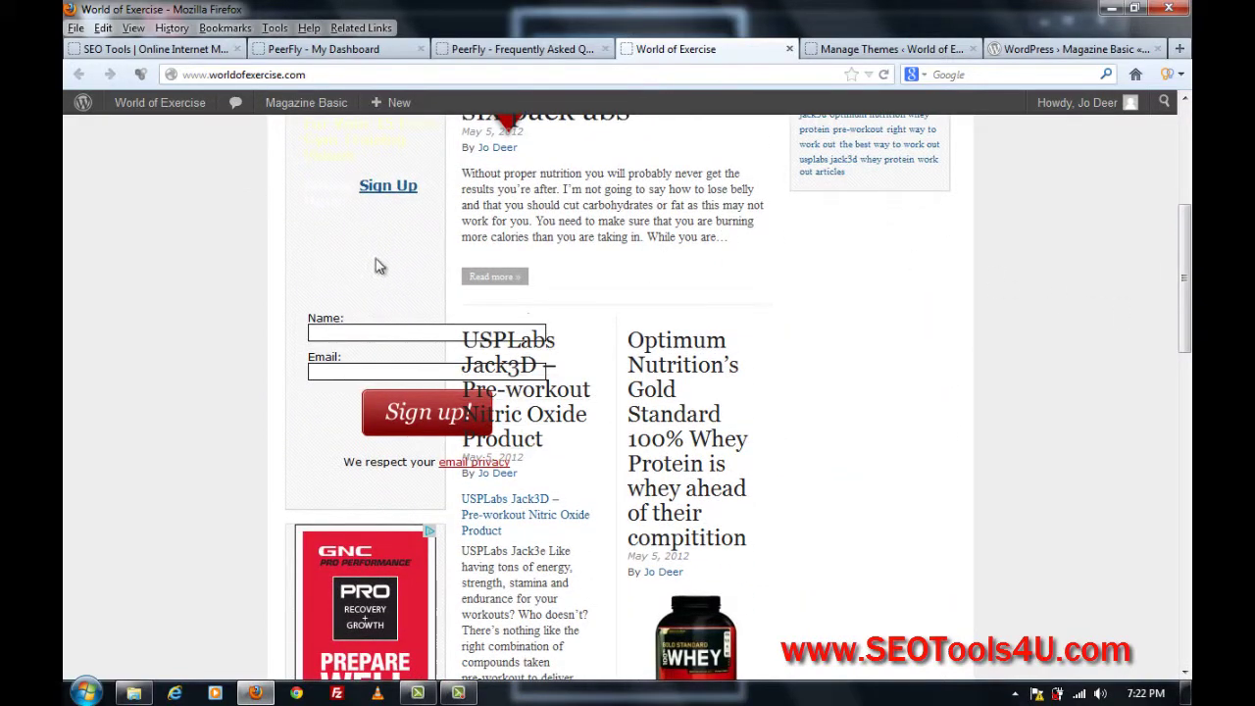
scroll(1184, 326, up, 3)
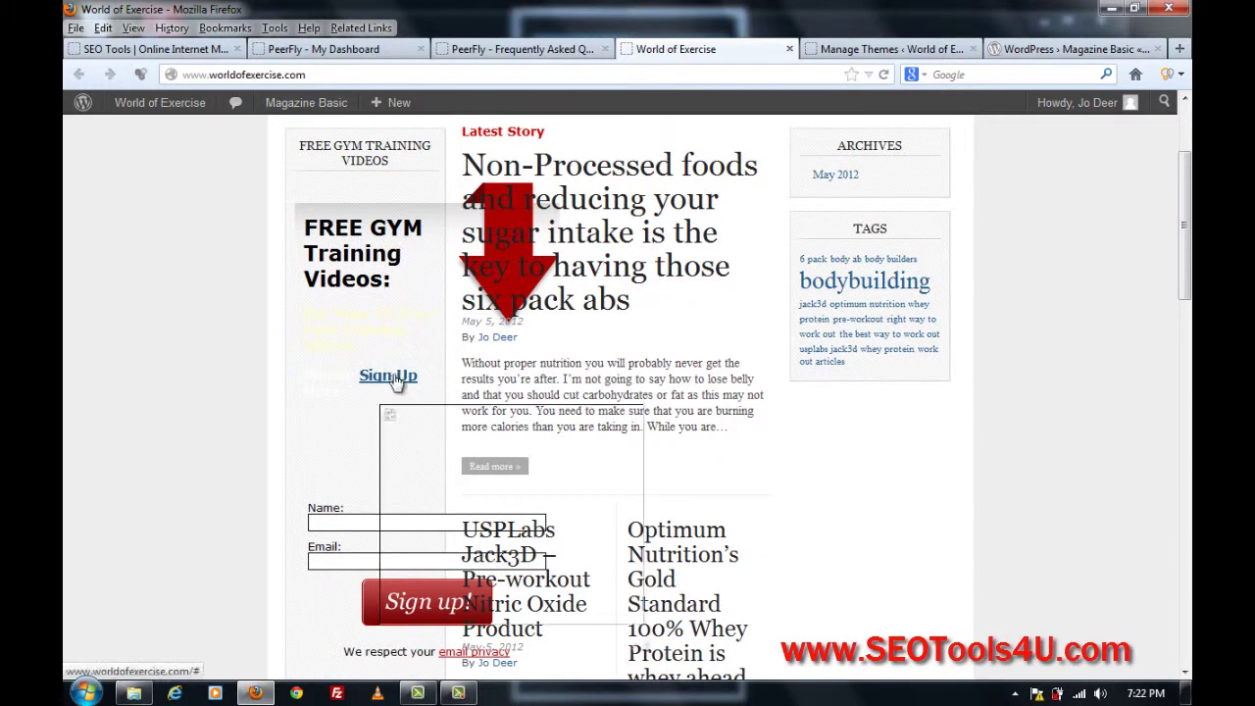
mouse_move(382, 377)
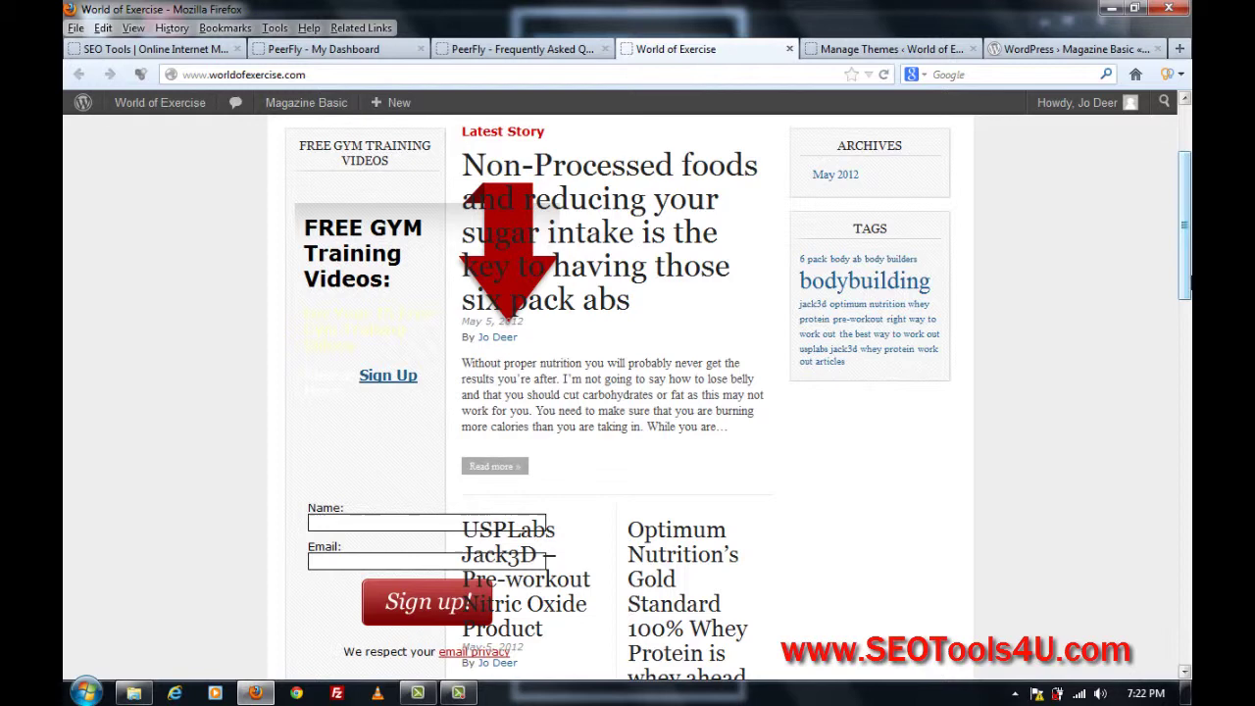
drag(1186, 279, 1176, 349)
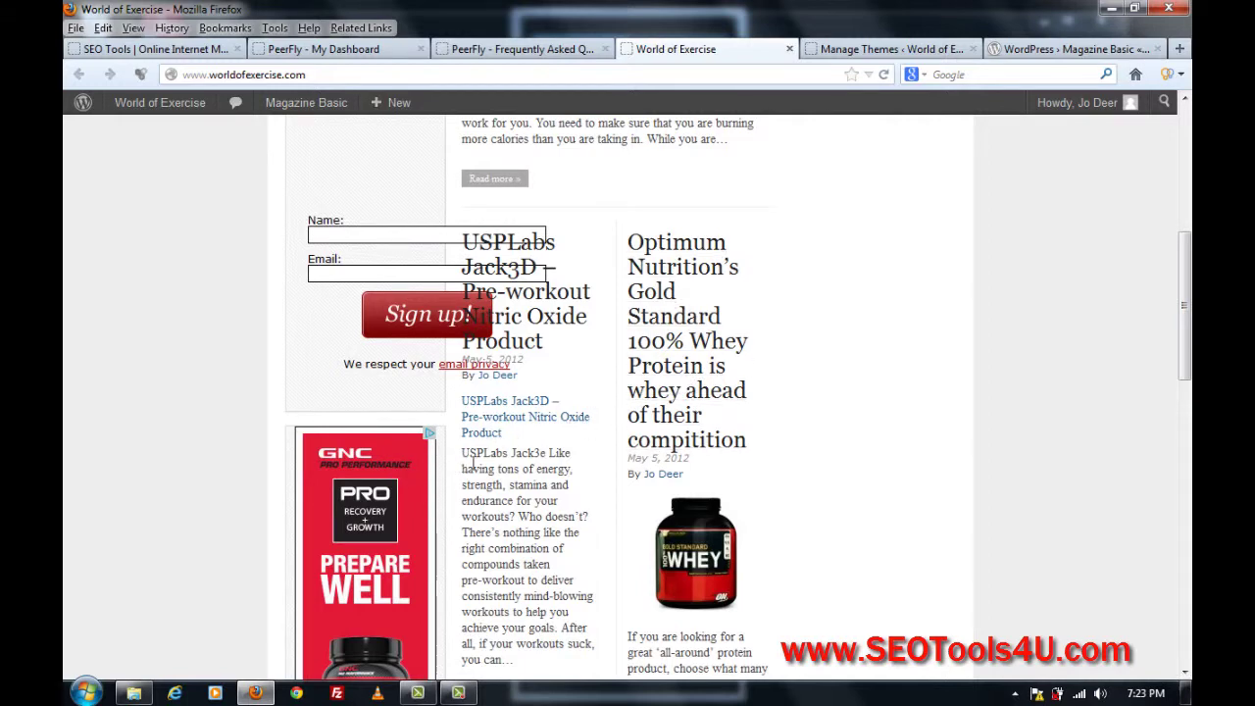
drag(1179, 360, 1179, 234)
click(885, 49)
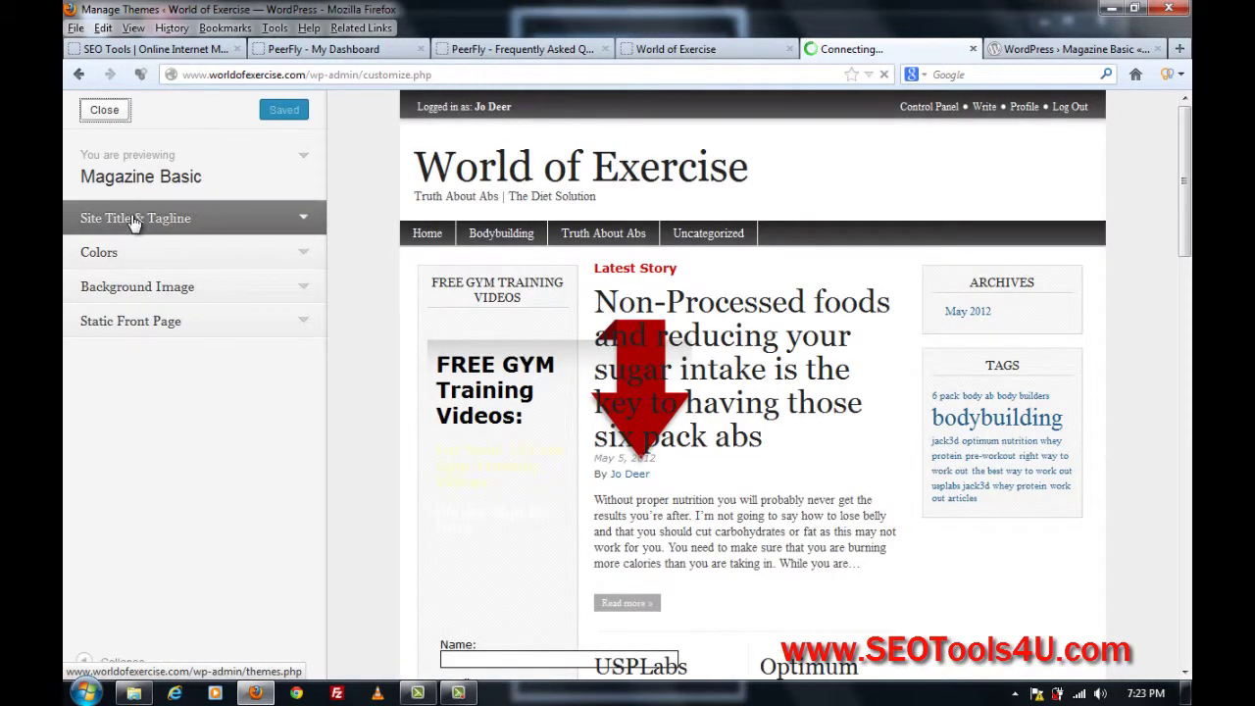
Review the customizer's title, background and Static Front Page panels, then Save & Activate.
click(134, 219)
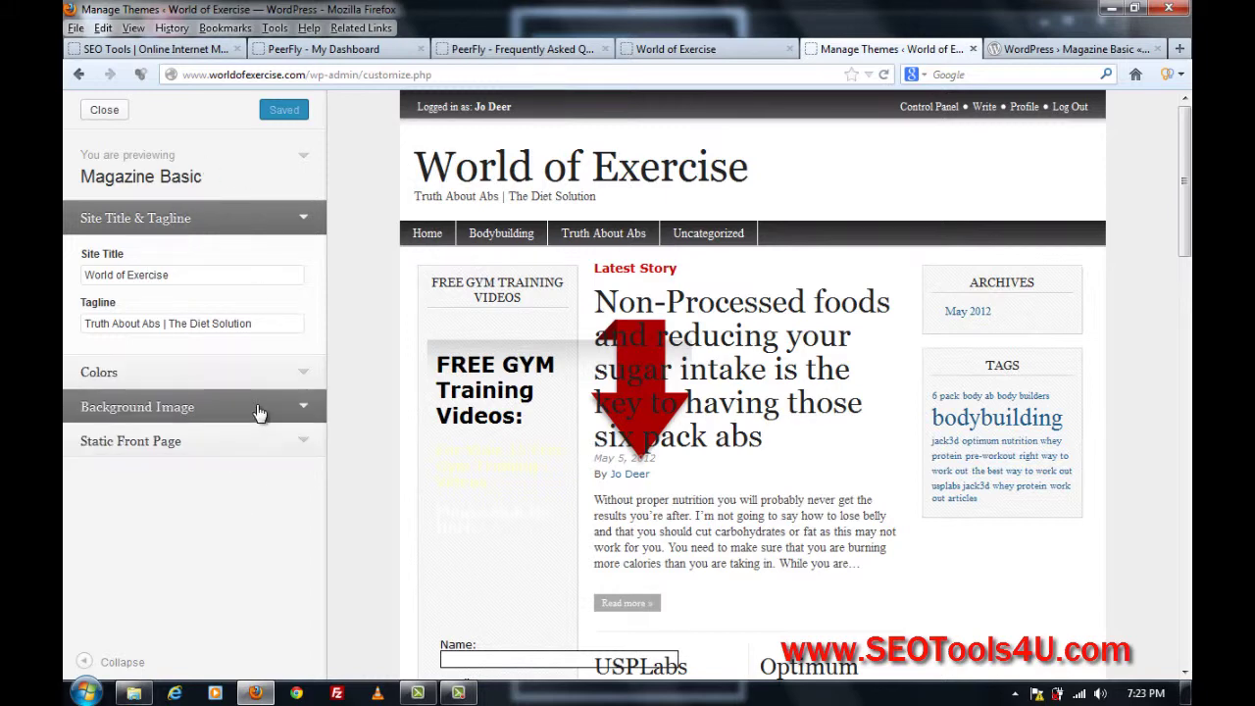
click(301, 371)
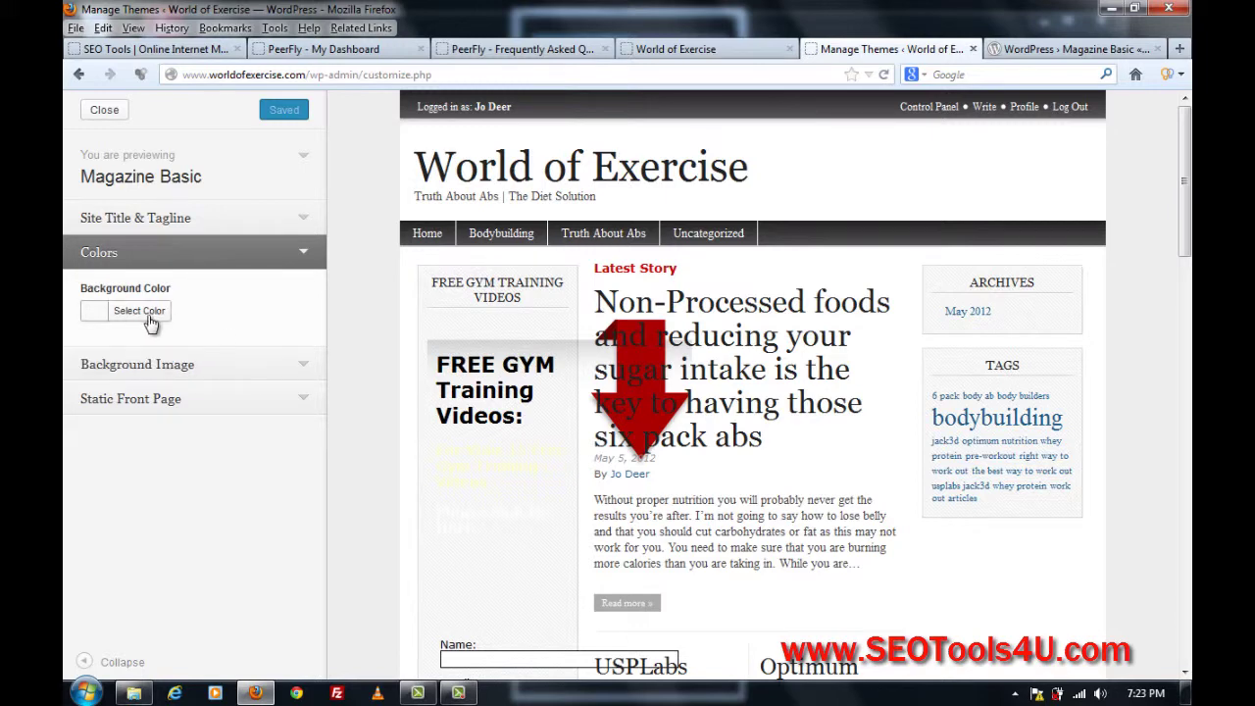
click(304, 368)
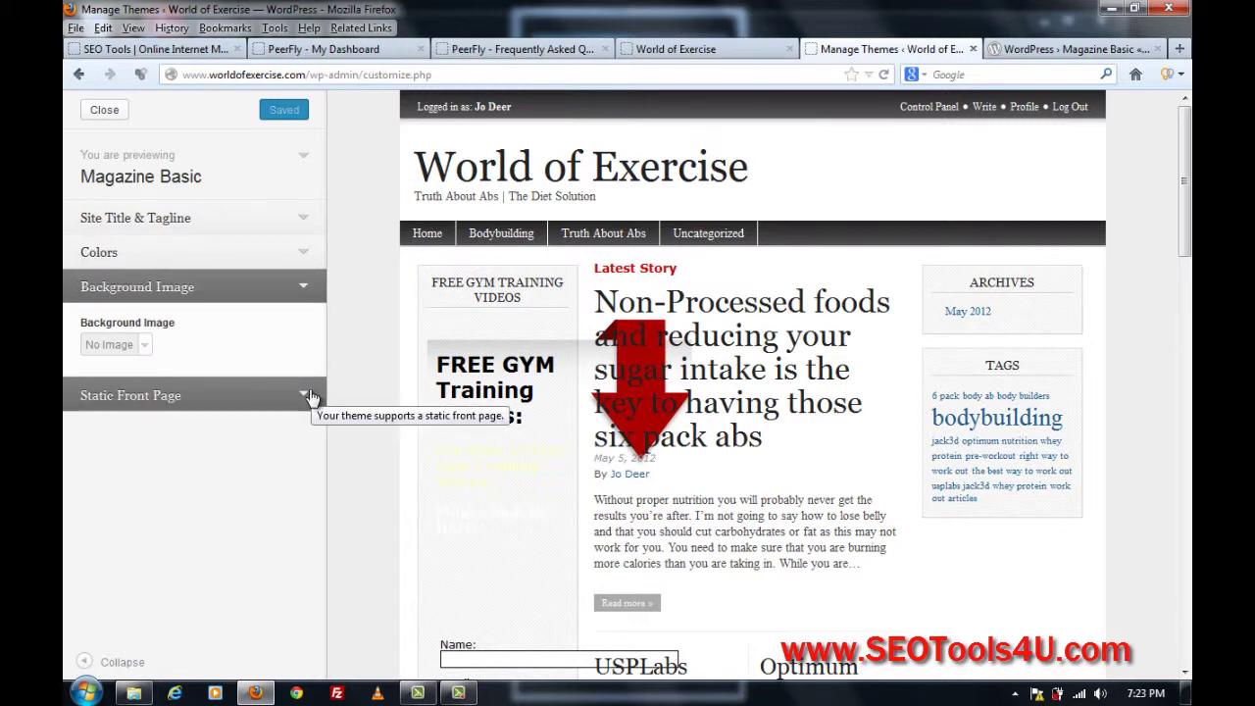
click(304, 396)
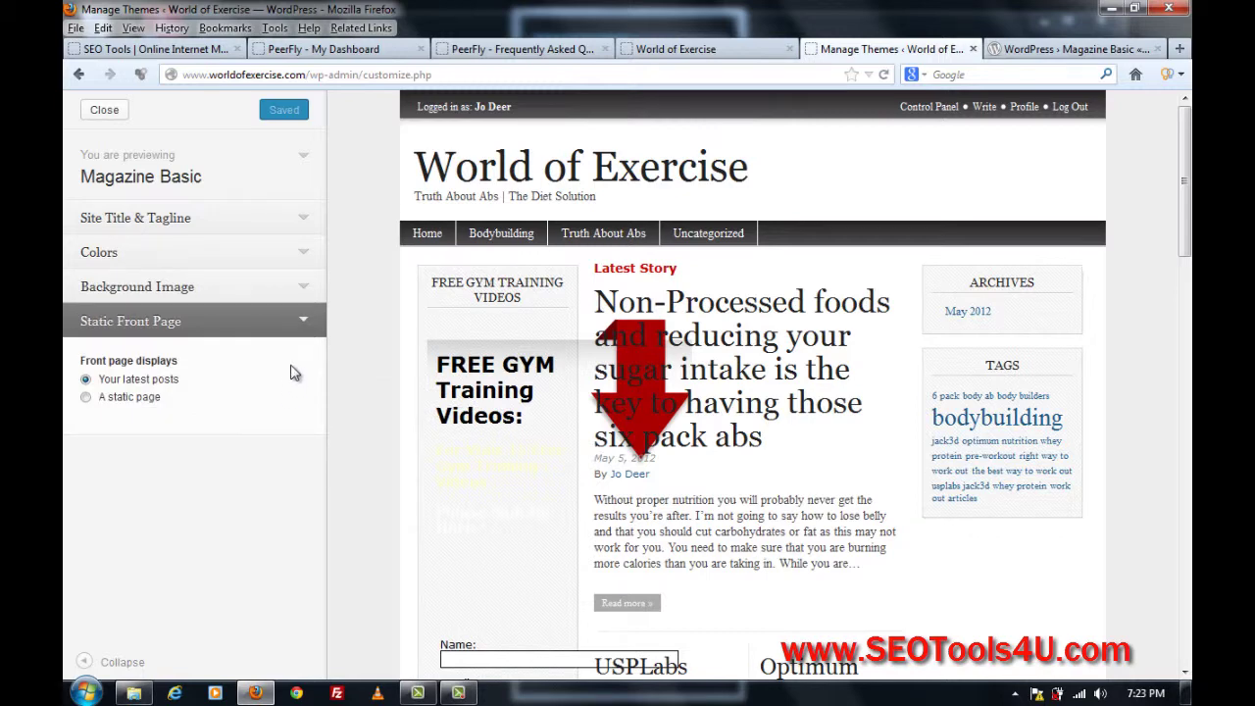
click(105, 111)
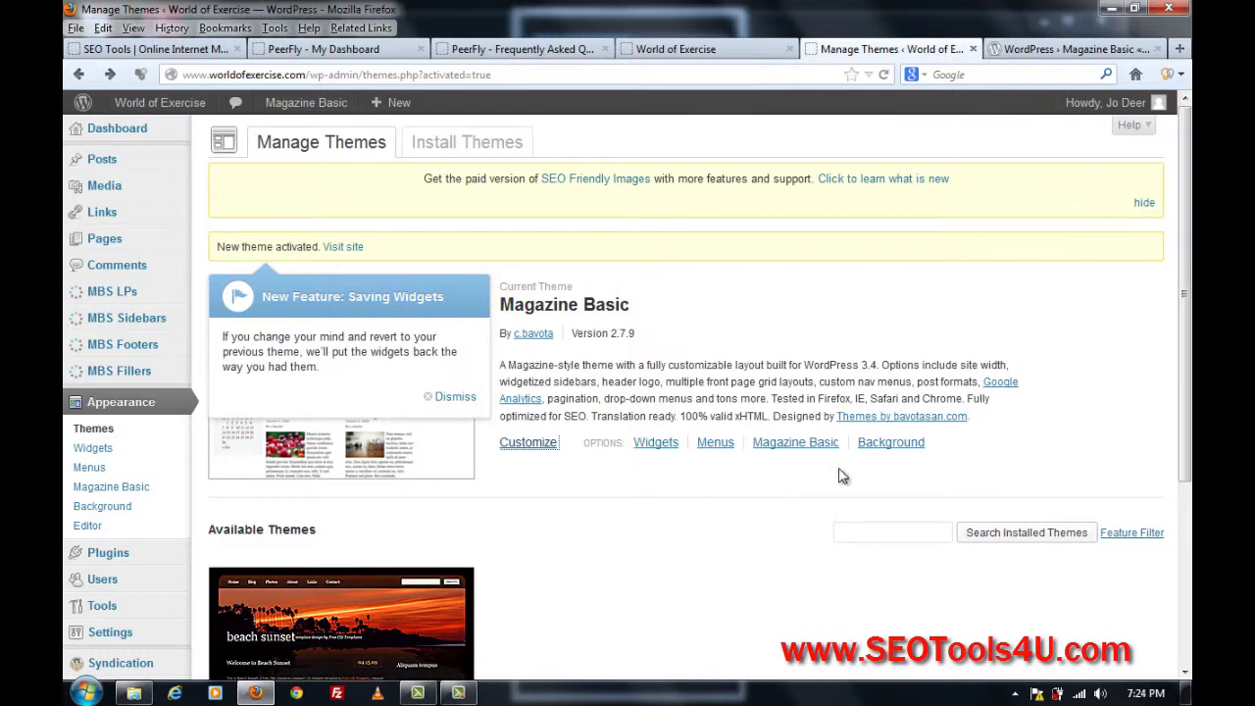
Set the Magazine Basic Main site width to 1024px and save it.
click(810, 444)
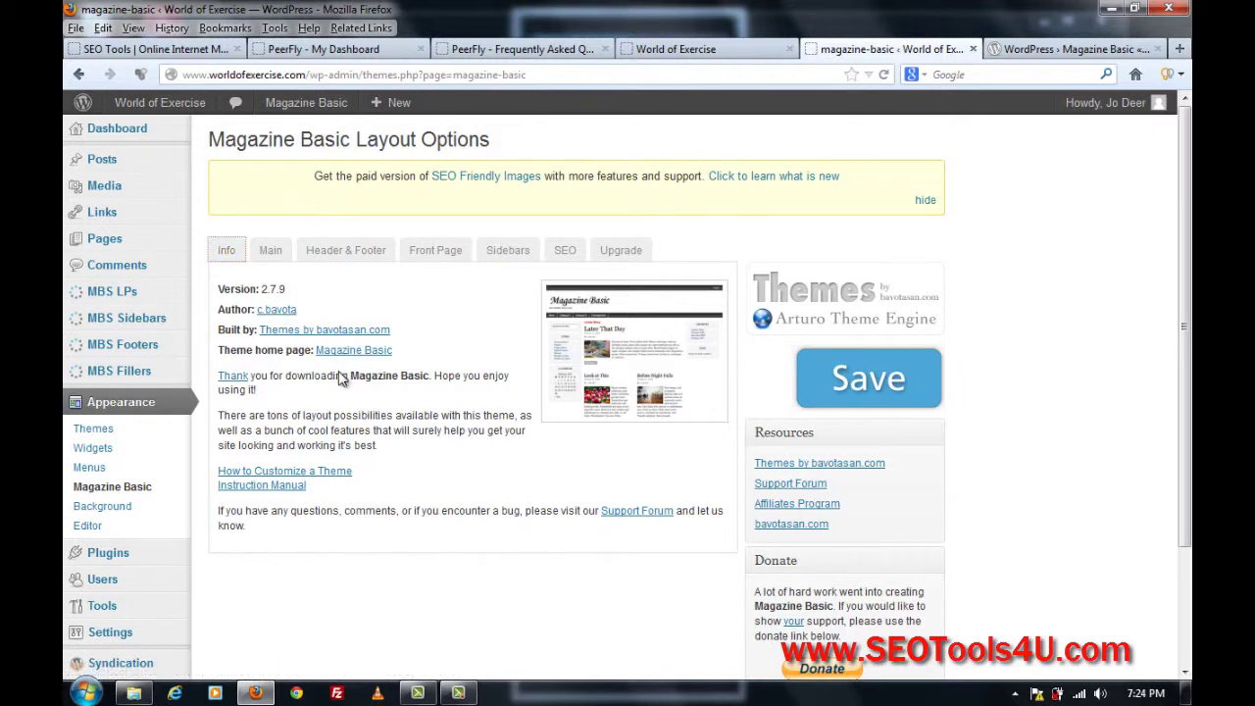
click(274, 253)
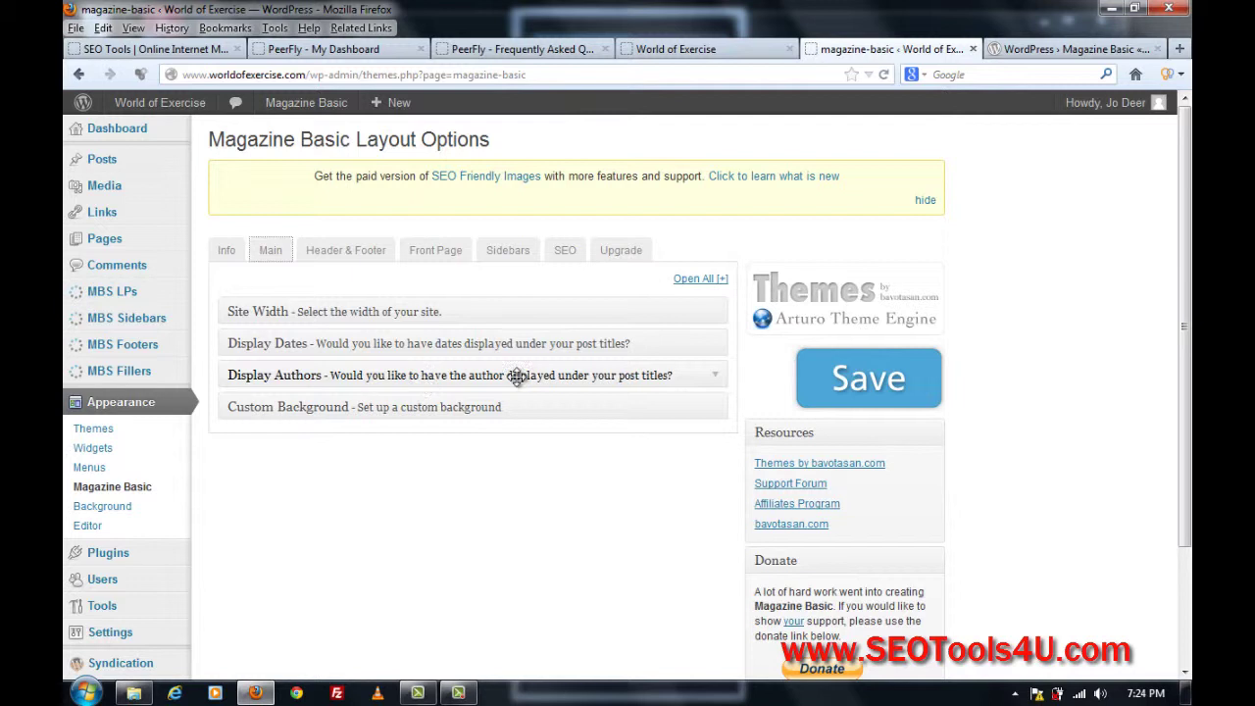
click(405, 313)
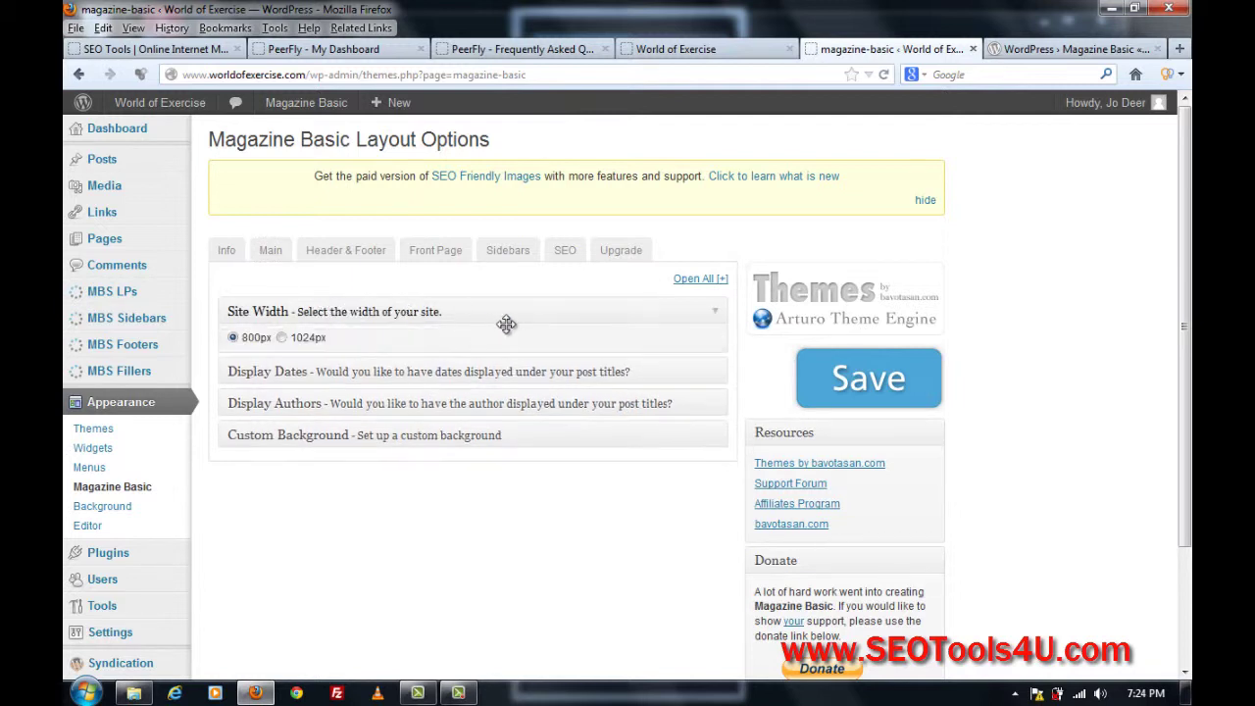
click(281, 340)
click(880, 380)
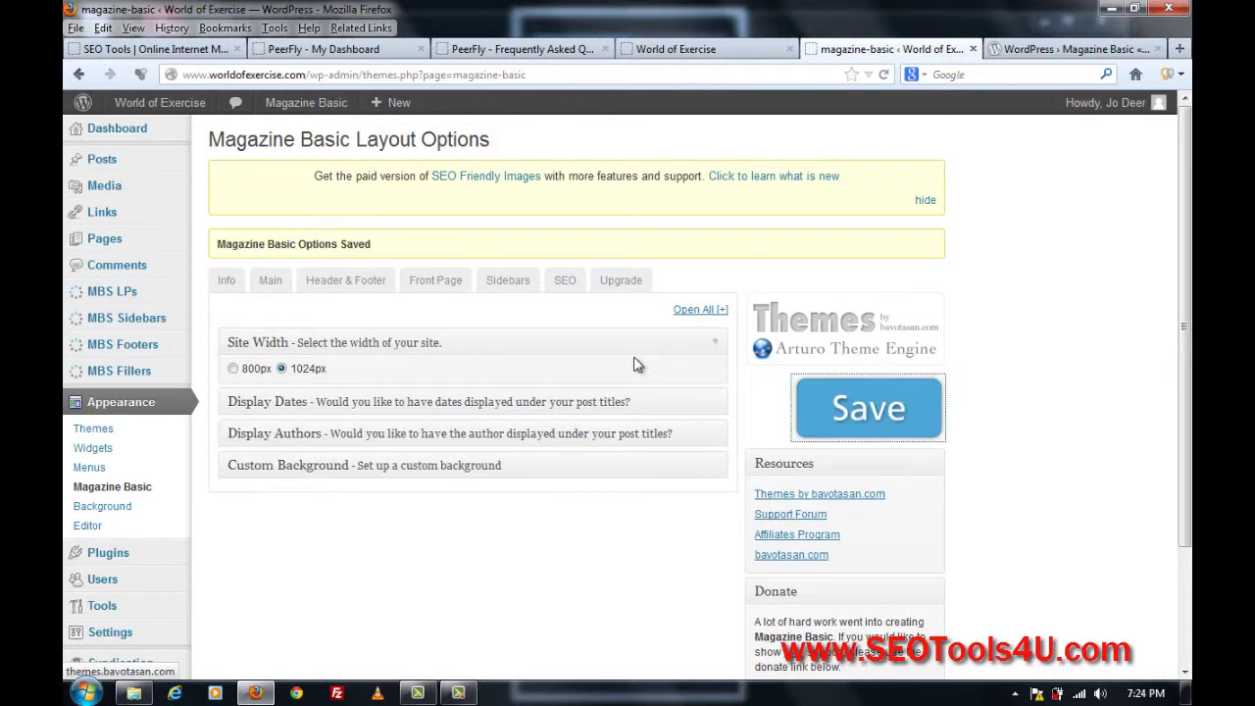
click(671, 41)
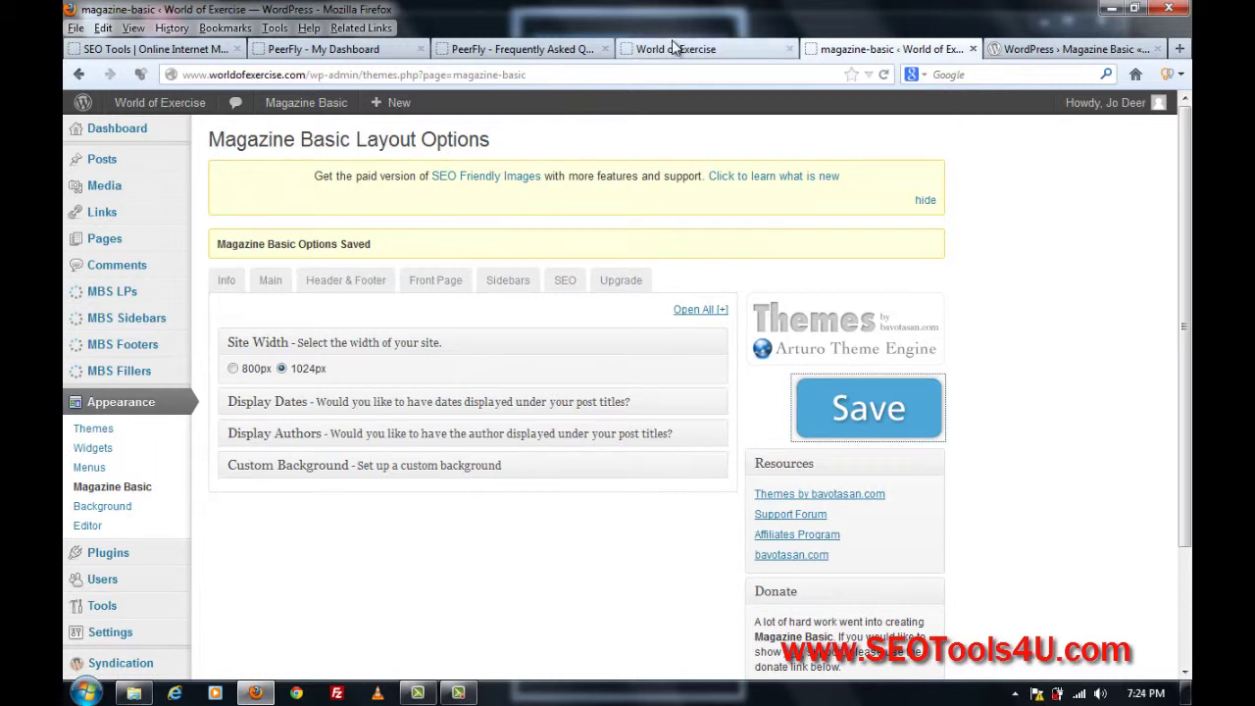
Reload the World of Exercise blog and scroll down to check the 1024px layout.
click(883, 76)
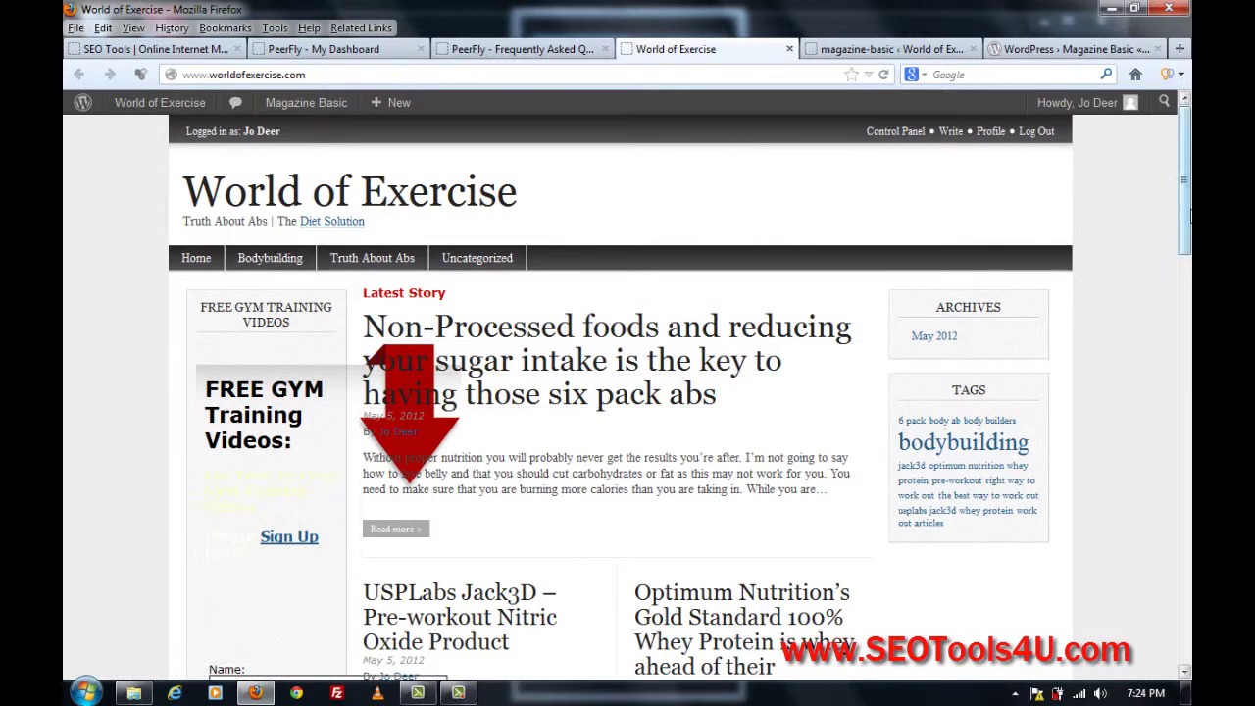
scroll(627, 392, down, 5)
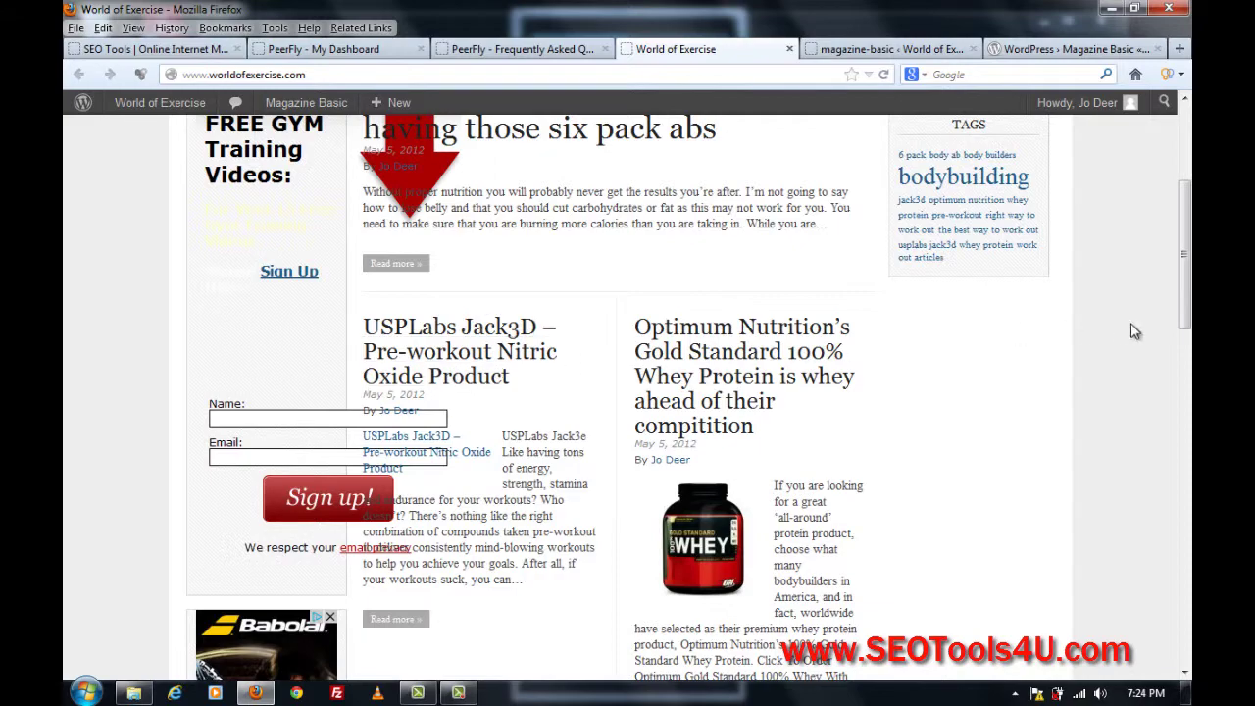
drag(1188, 284, 1176, 186)
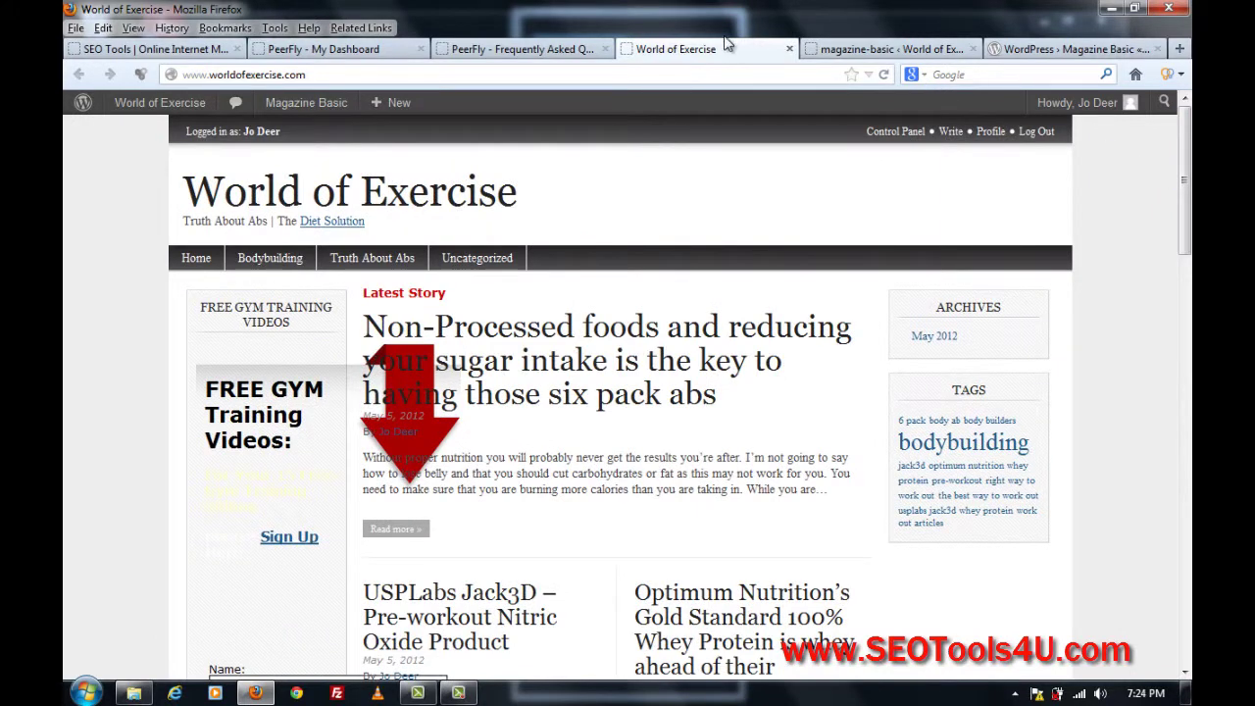
Choose Option 1 as the Front Page post layout in the Magazine Basic options.
click(871, 50)
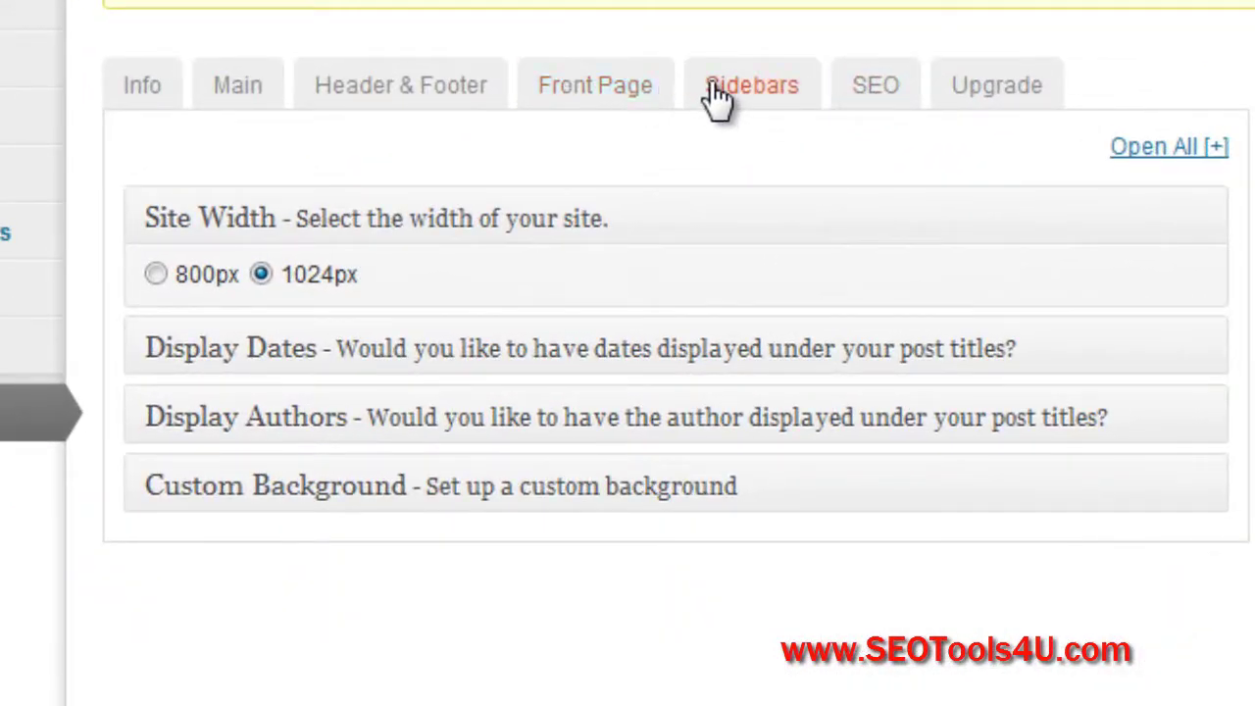
click(578, 93)
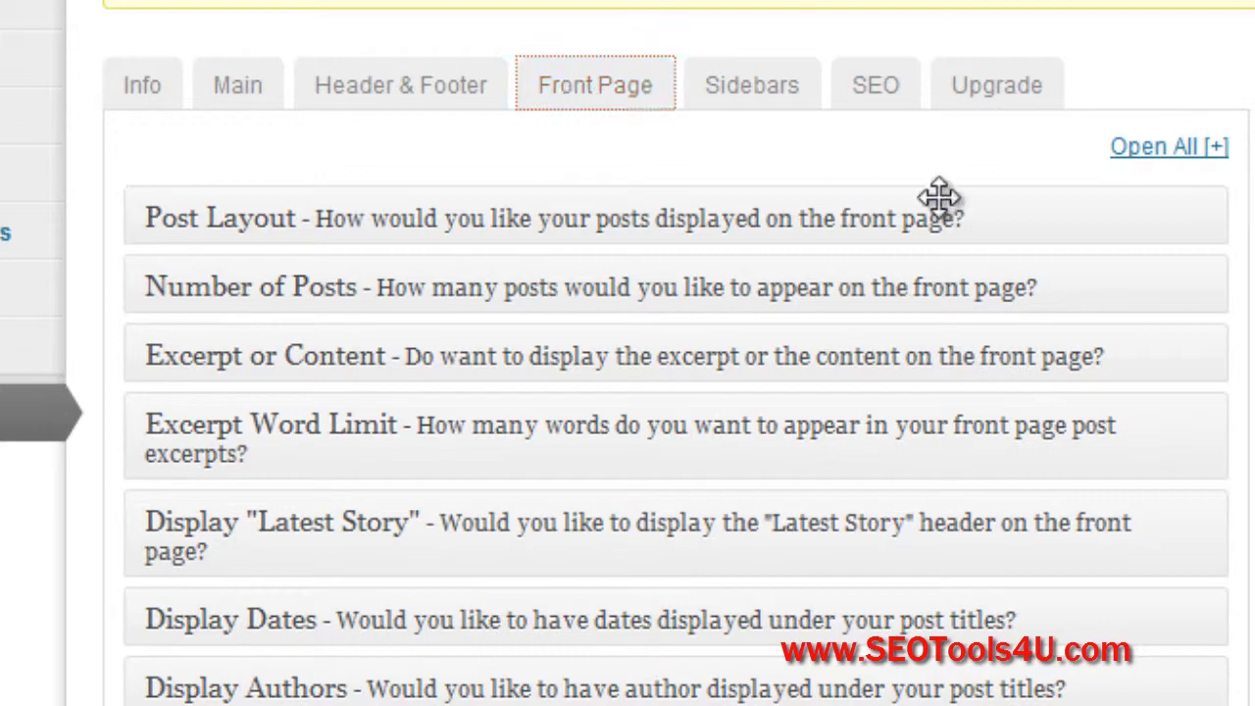
click(1197, 235)
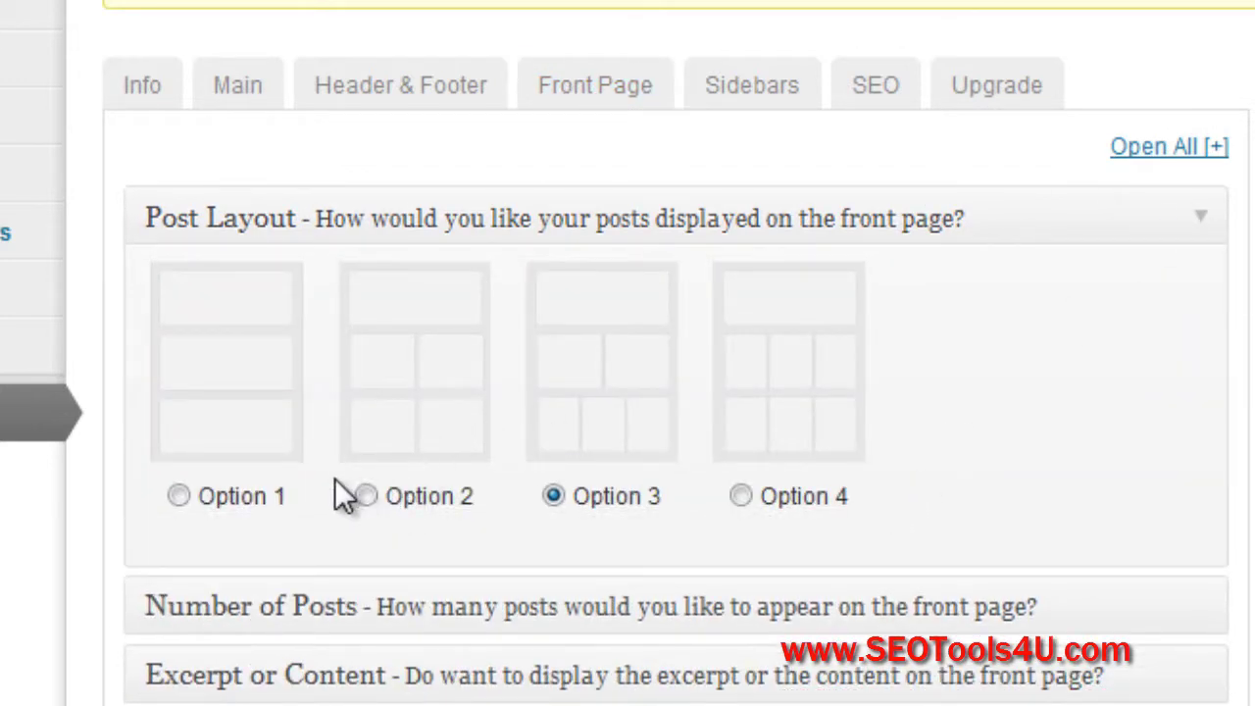
click(177, 495)
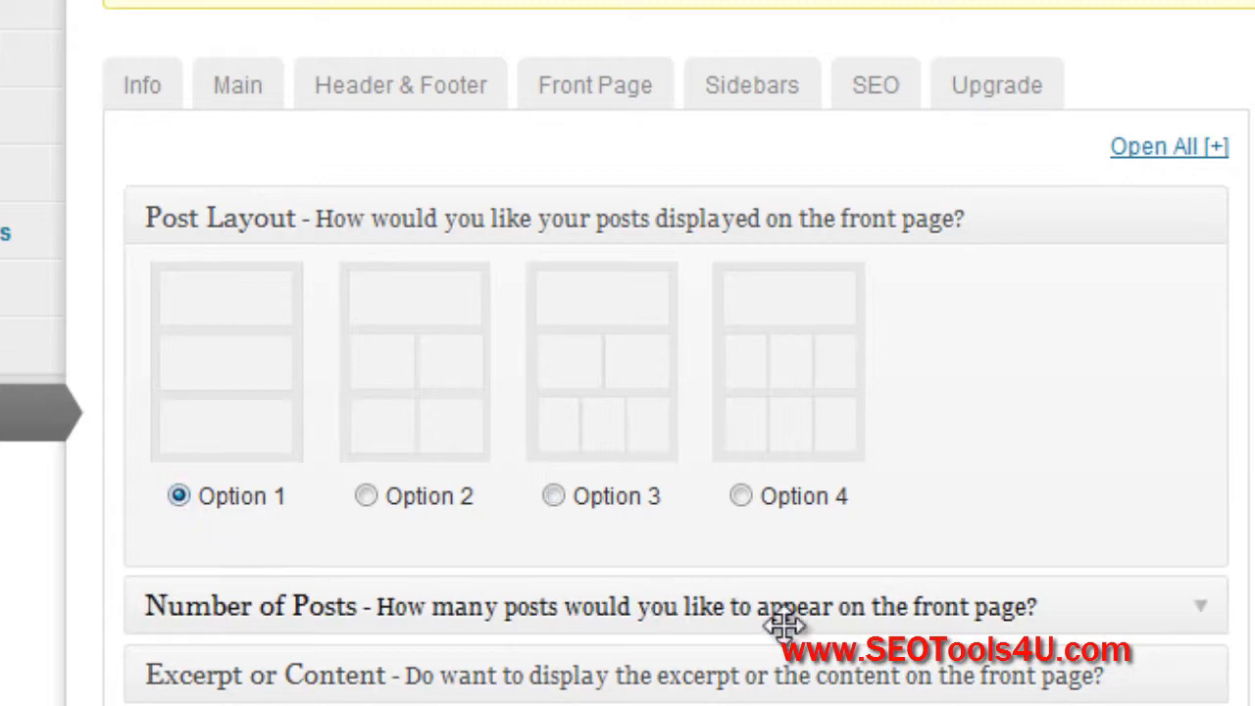
Review the post count, excerpt, dates, authors and Latest Story settings, then save with Save it!
click(1205, 615)
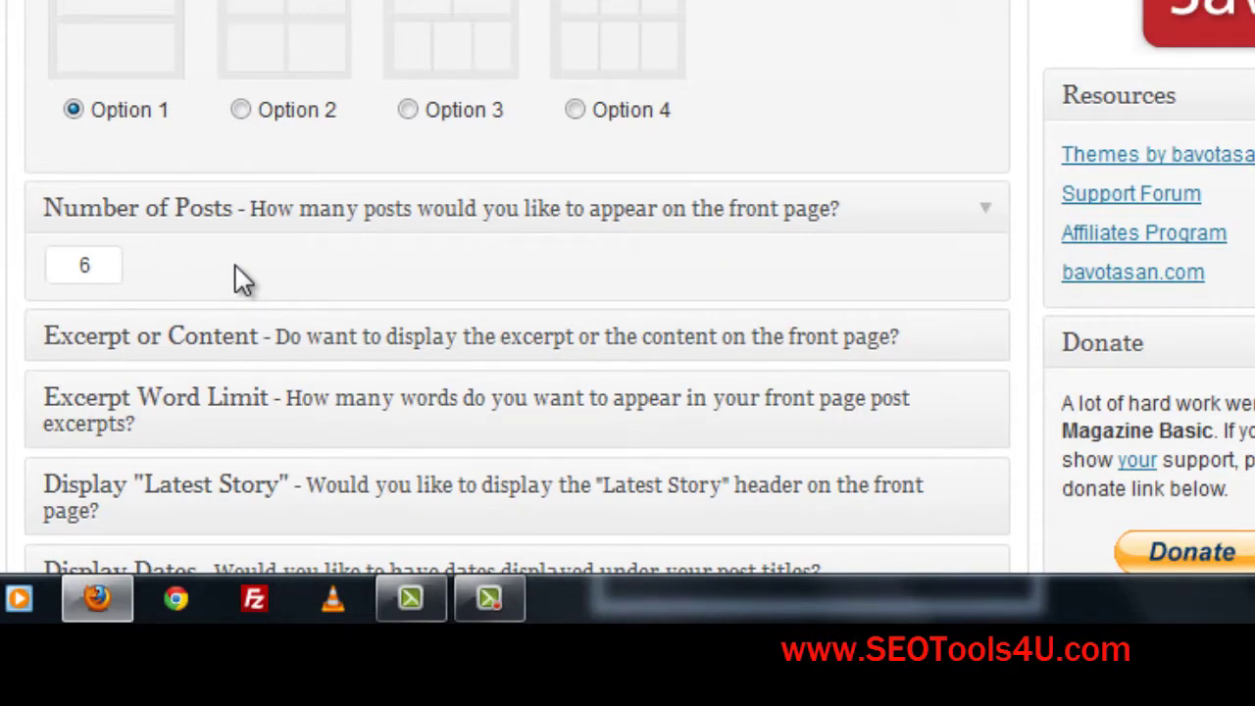
click(981, 342)
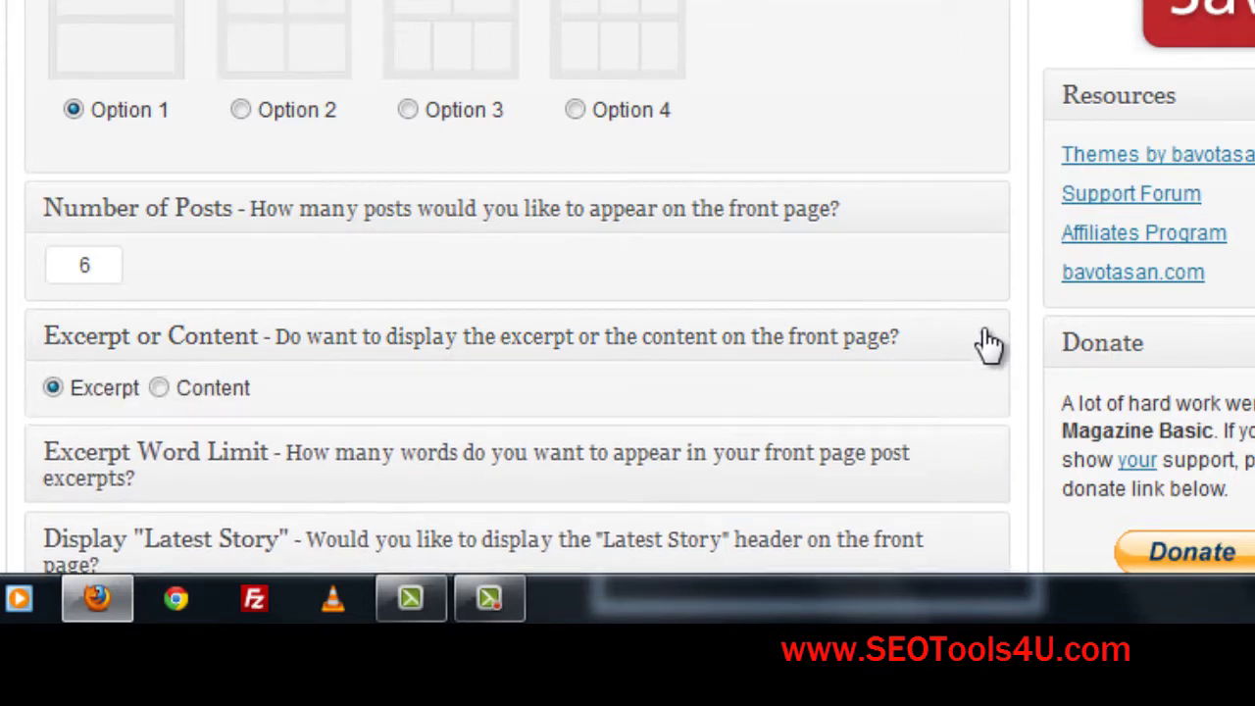
scroll(988, 341, down, 3)
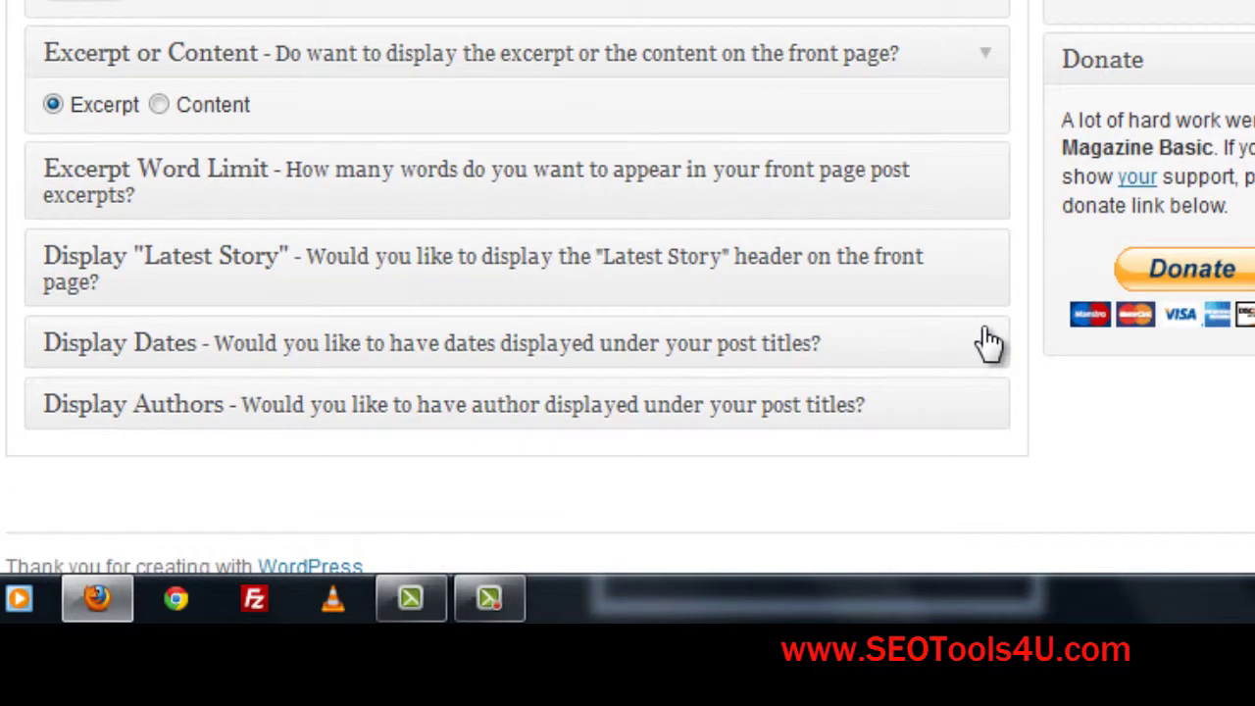
click(983, 159)
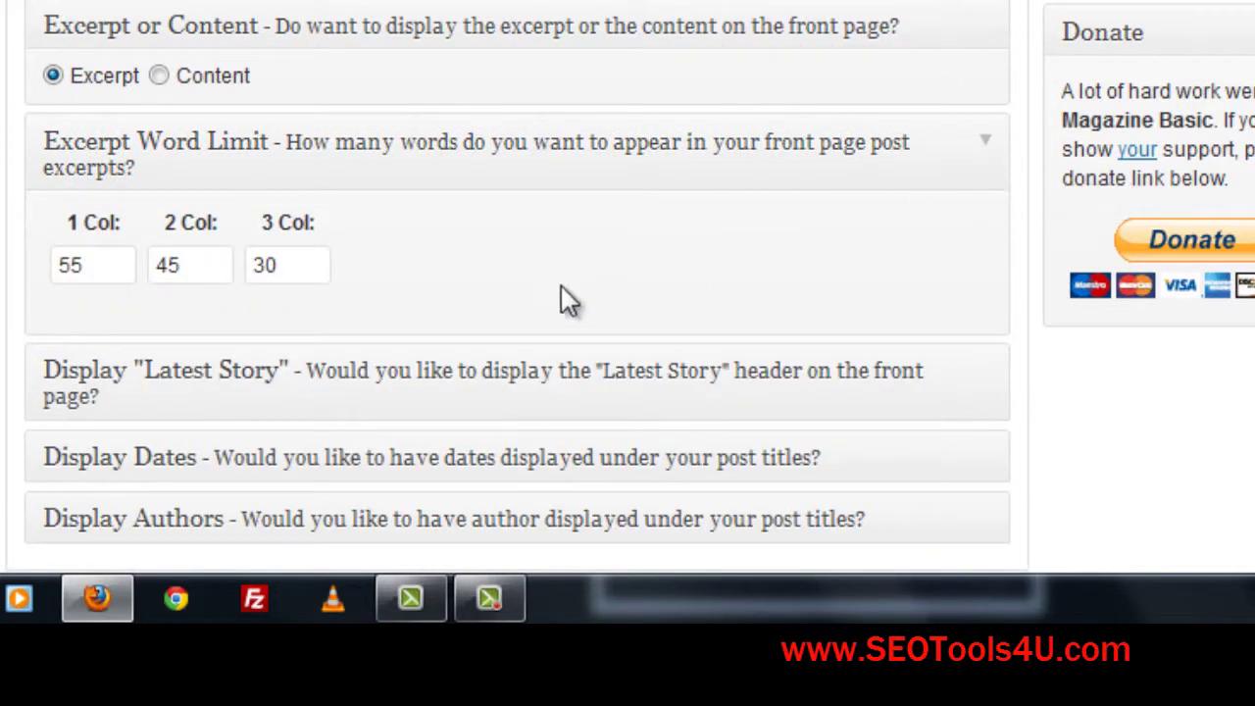
scroll(323, 252, down, 3)
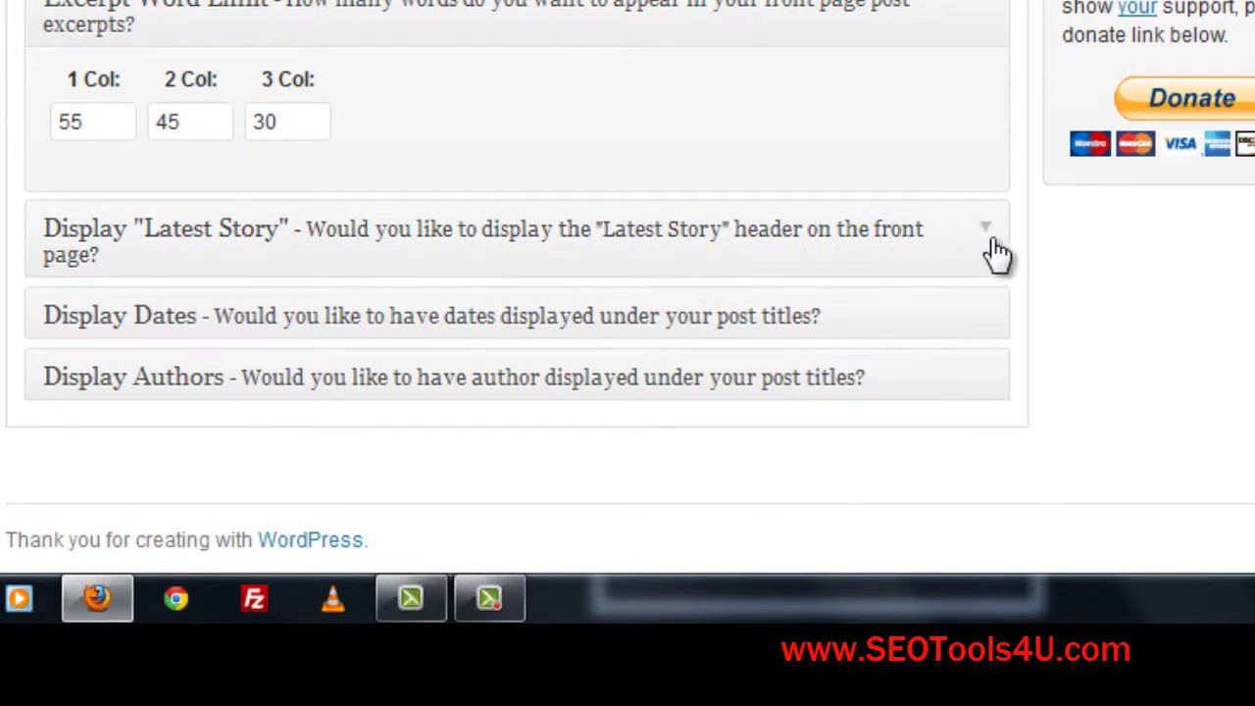
click(986, 324)
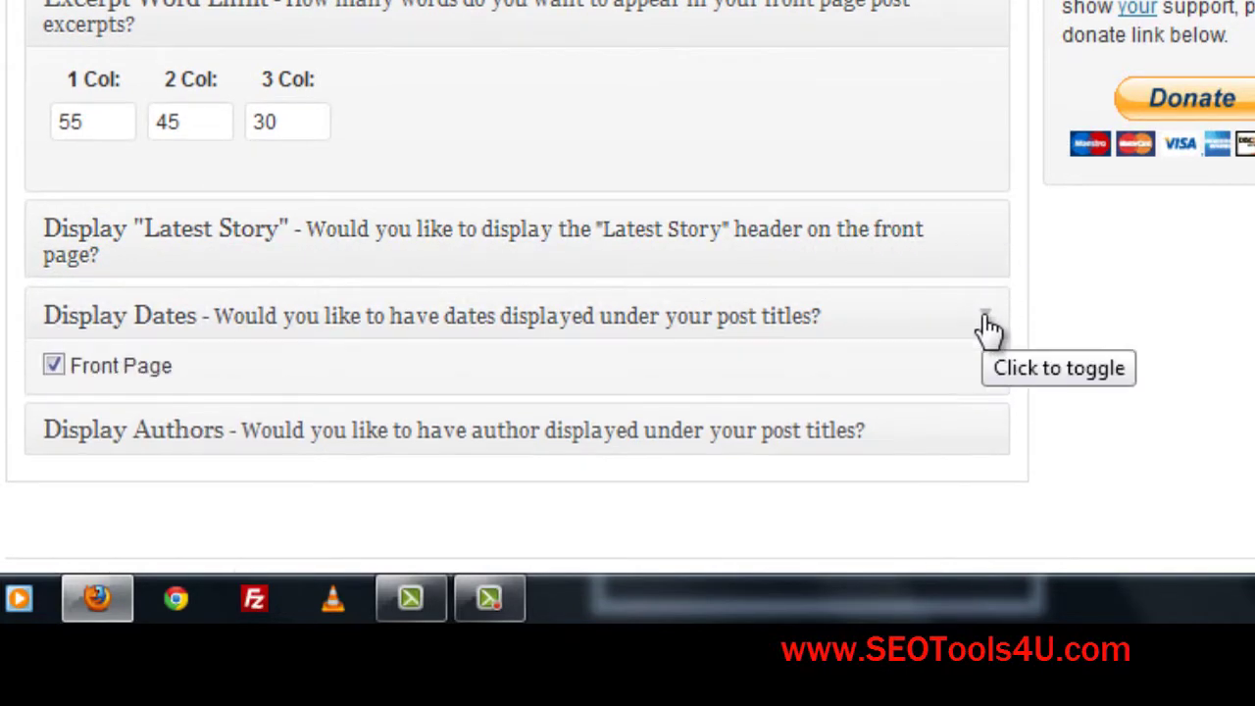
click(986, 441)
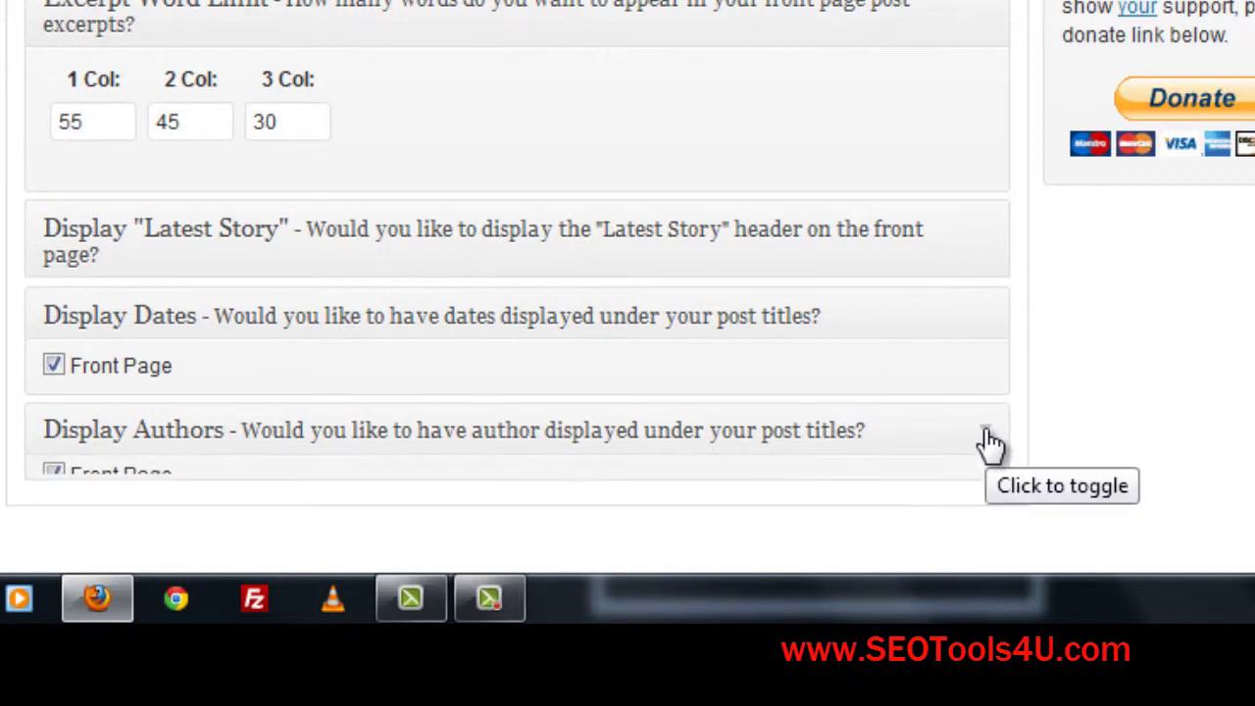
click(988, 251)
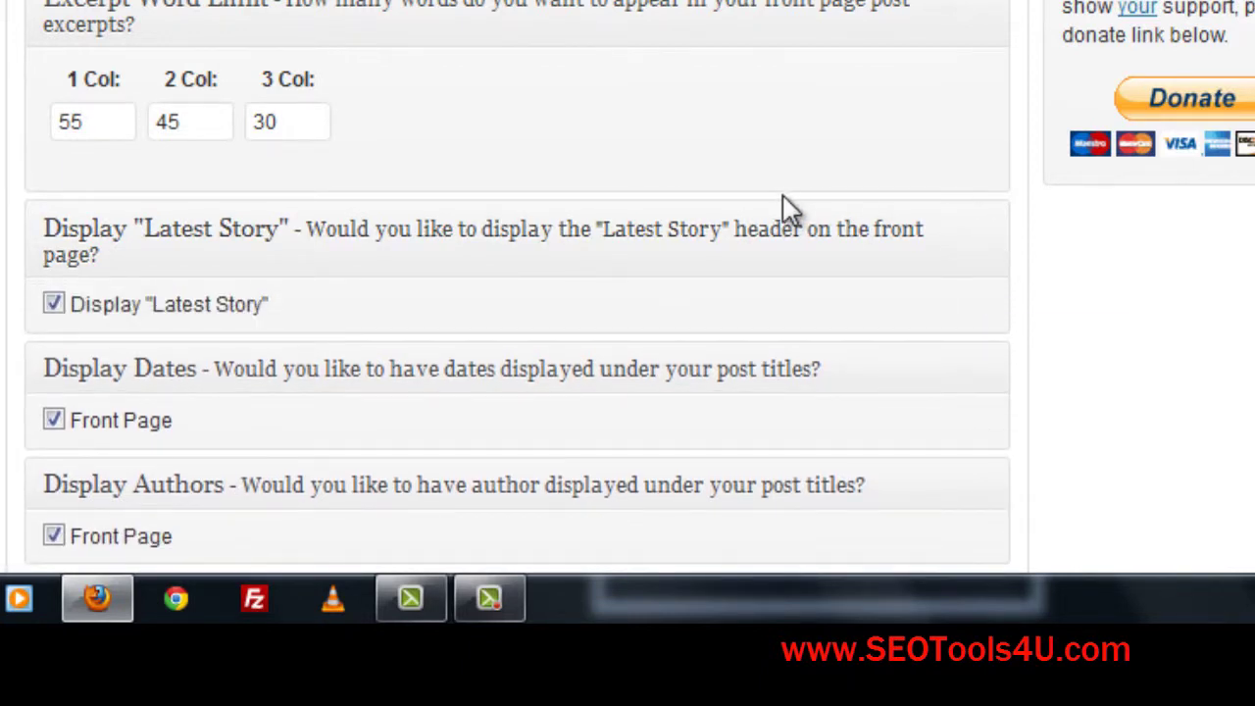
scroll(792, 201, up, 5)
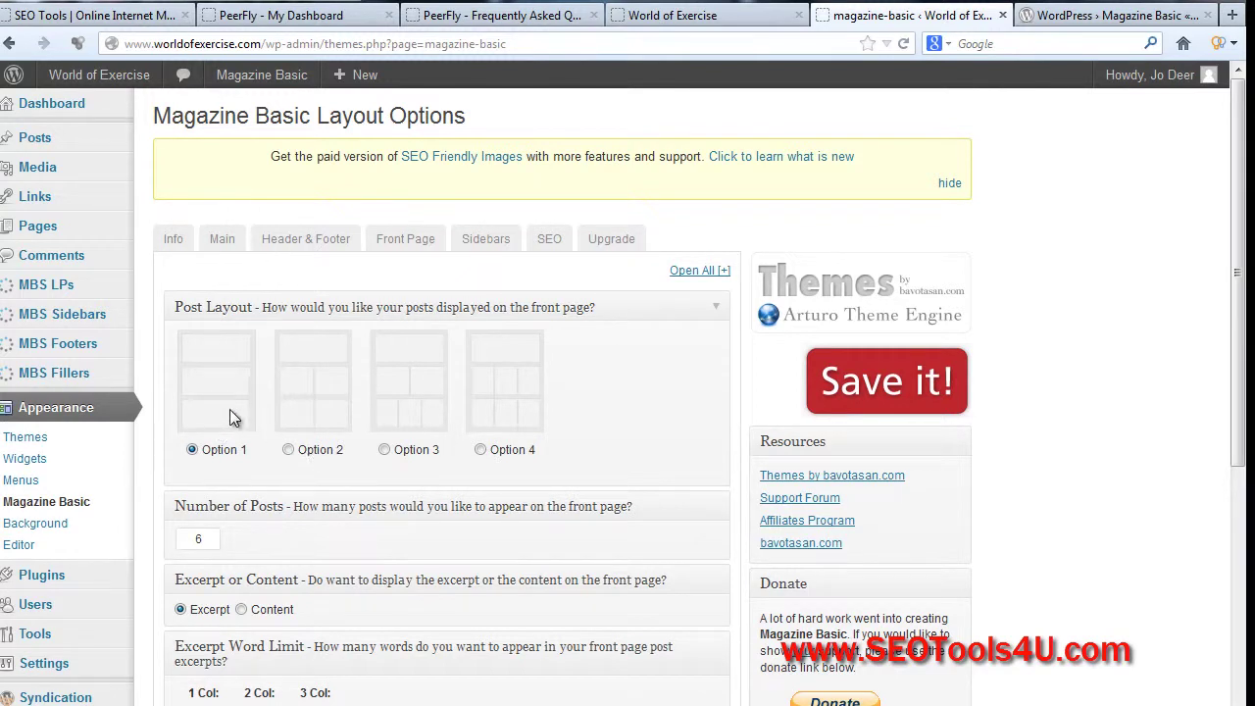
click(920, 384)
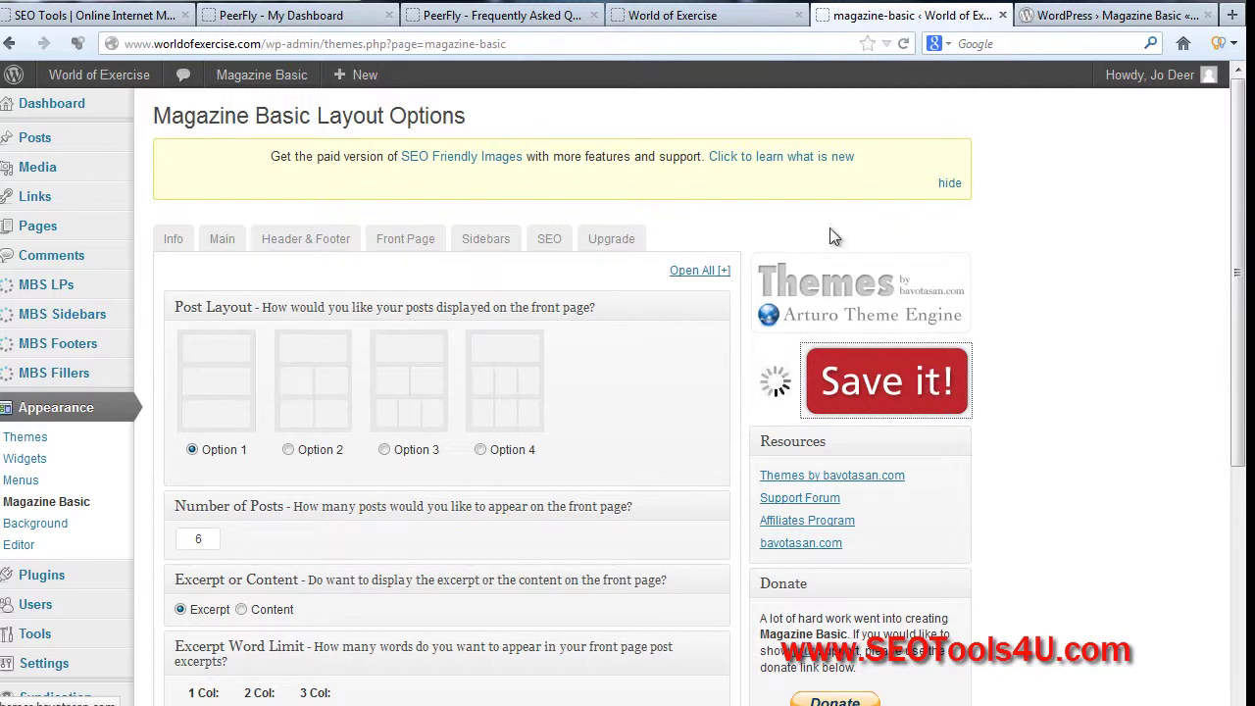
Reload the live blog and scroll through the front page's Option 1 layout.
click(677, 16)
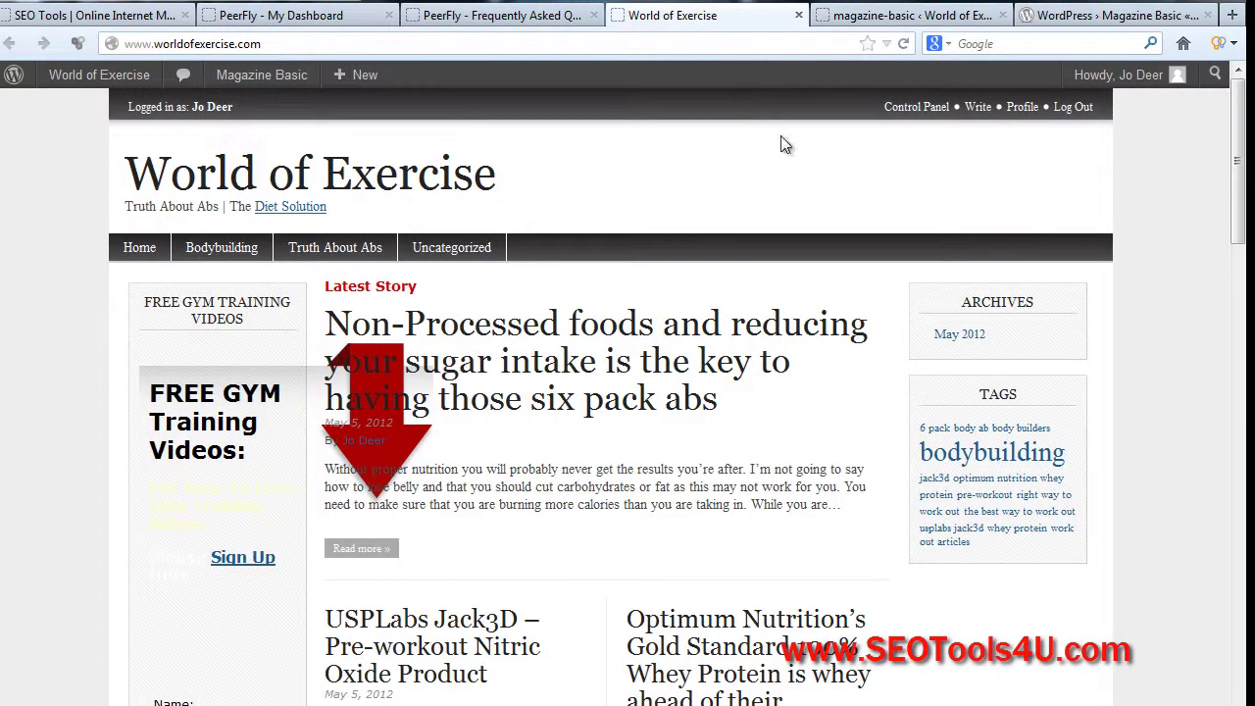
click(902, 43)
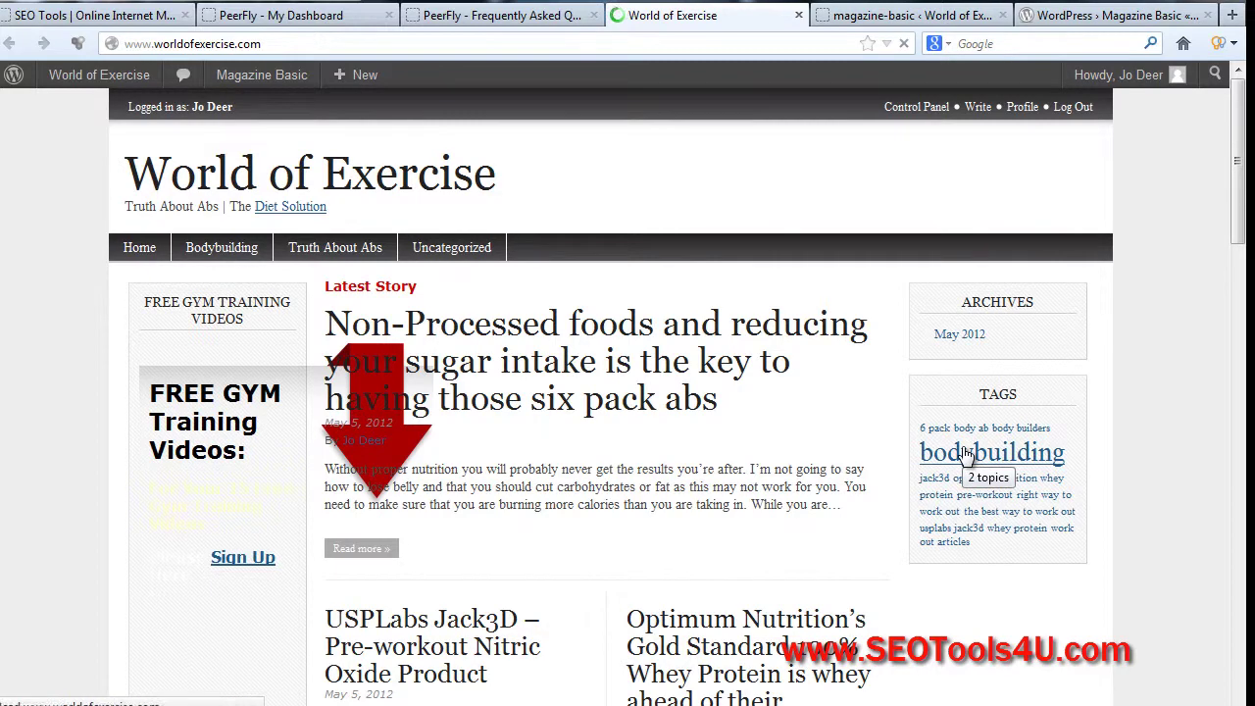
scroll(964, 452, down, 5)
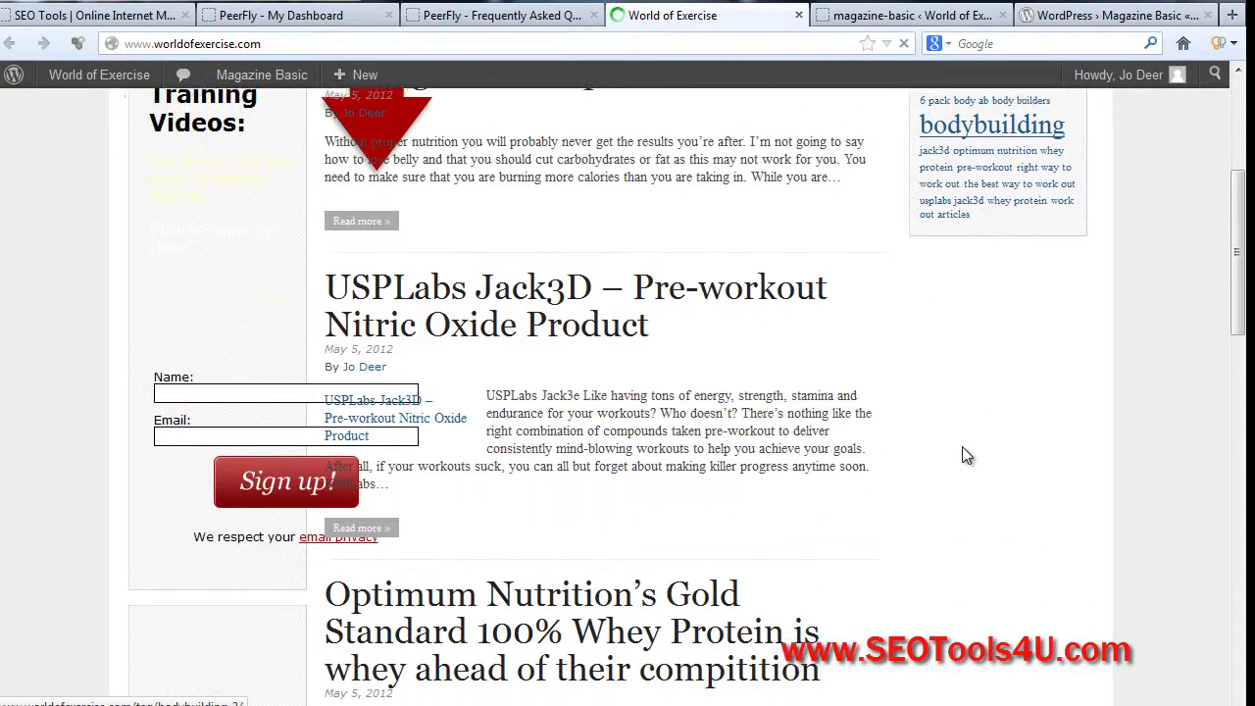
scroll(963, 453, down, 8)
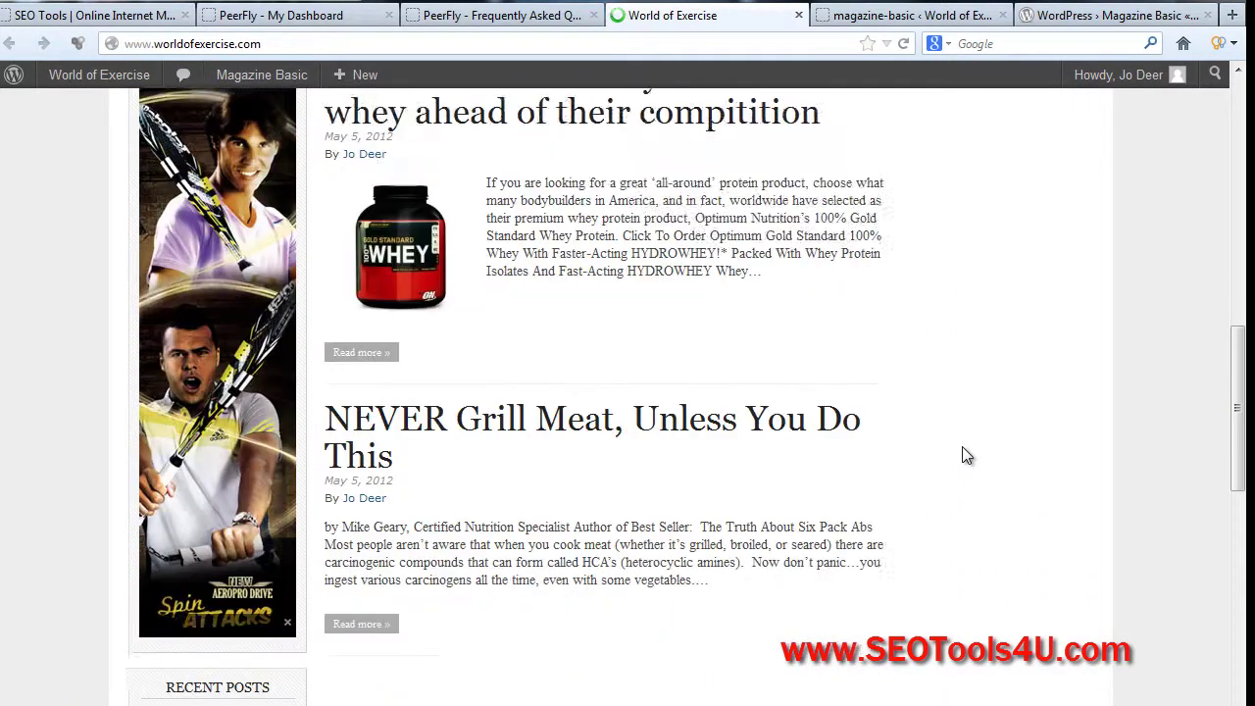
scroll(963, 454, down, 4)
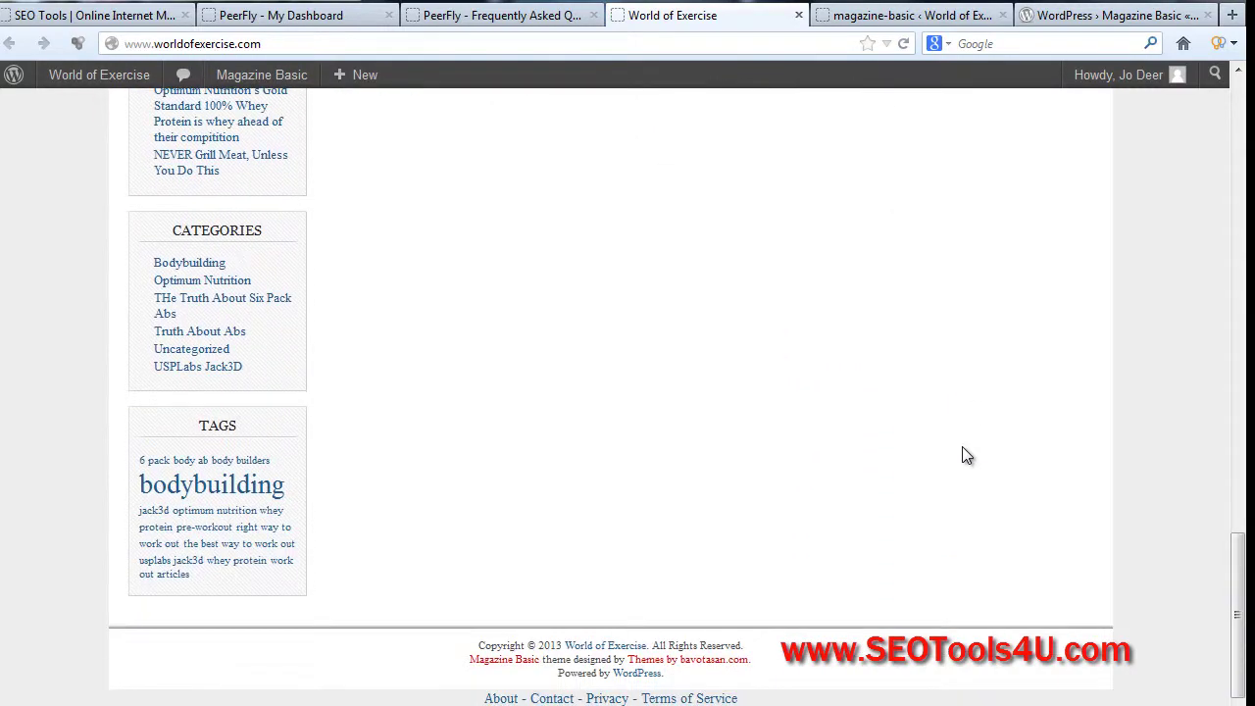
scroll(964, 453, up, 7)
scroll(966, 453, up, 8)
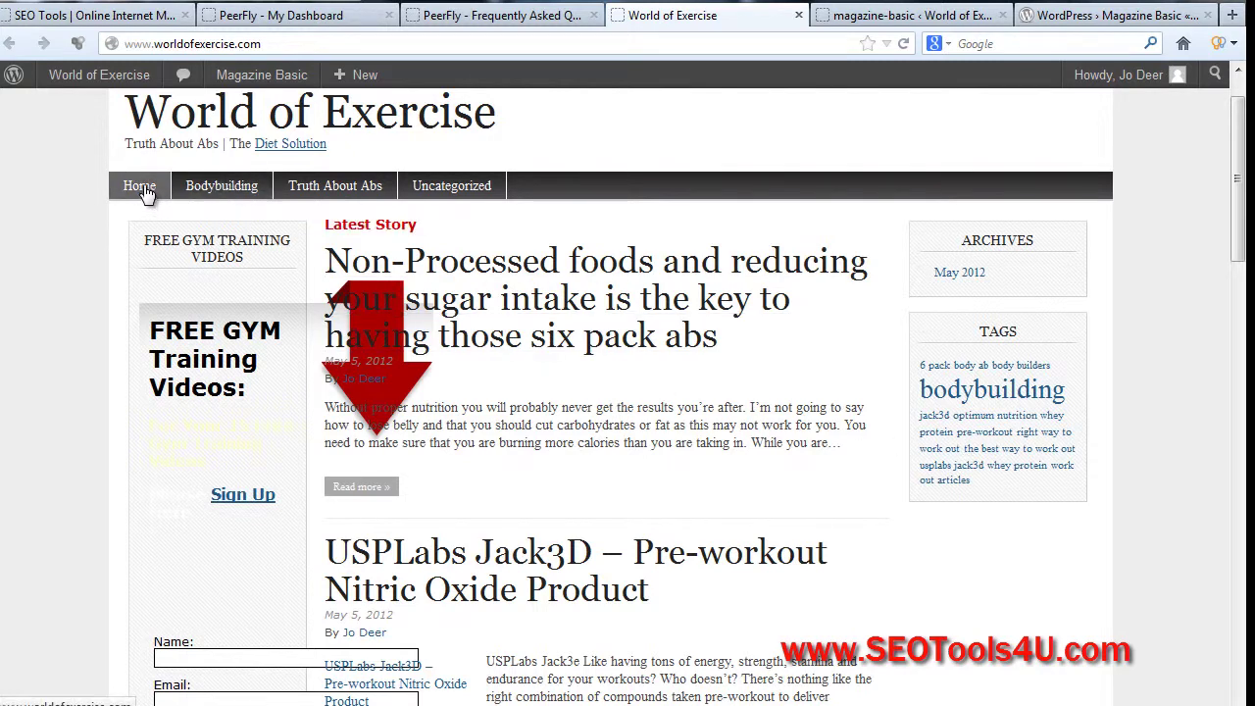
Go to Bodybuilding > Truth About Abs and scroll through its category page.
click(215, 193)
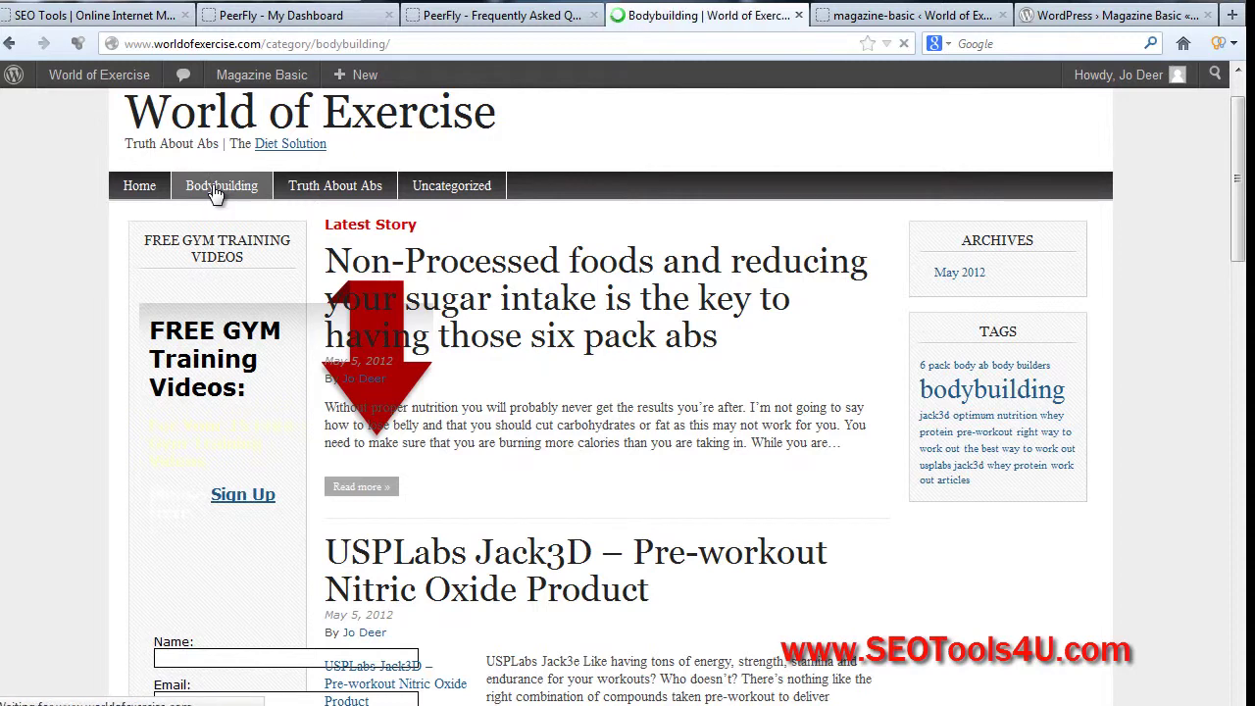
click(338, 249)
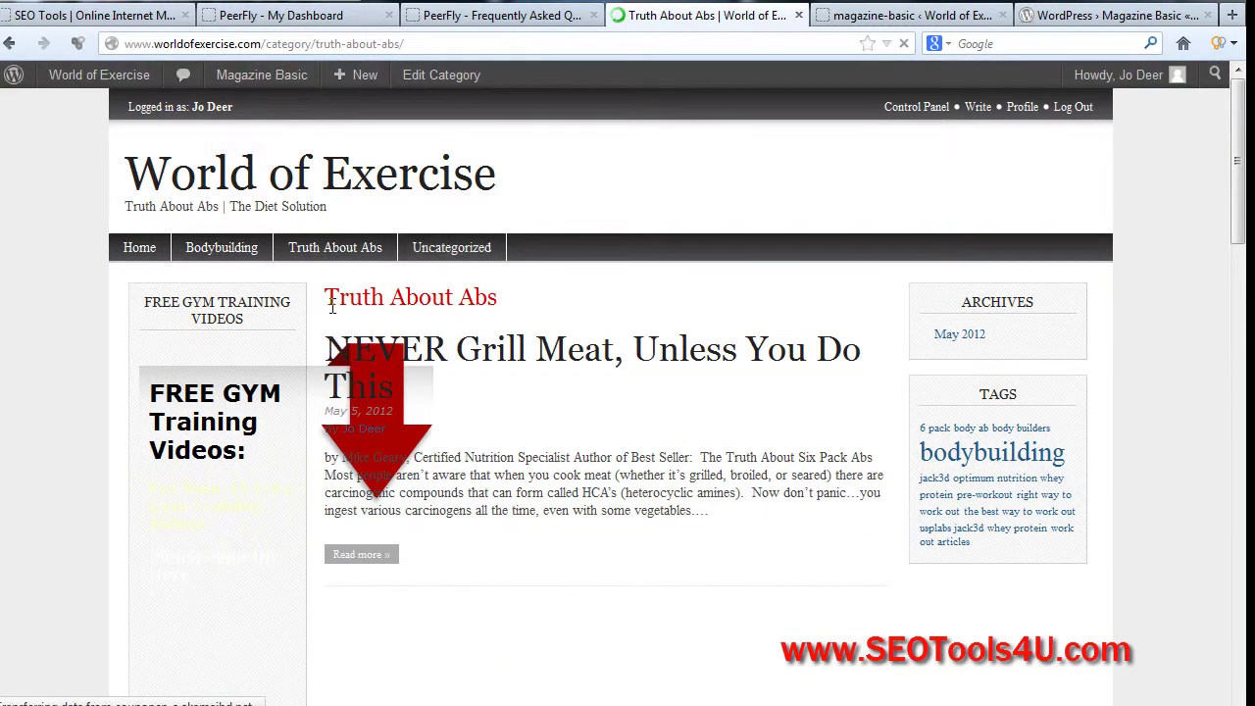
scroll(219, 389, down, 3)
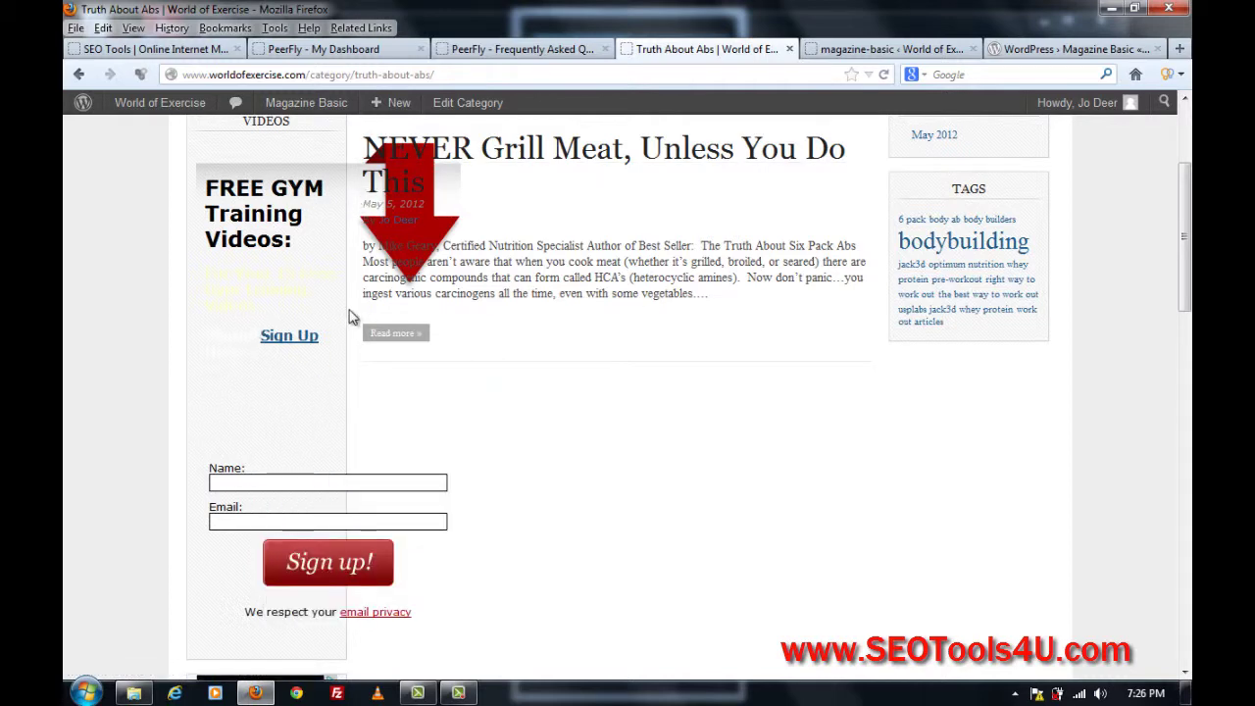
scroll(353, 316, up, 3)
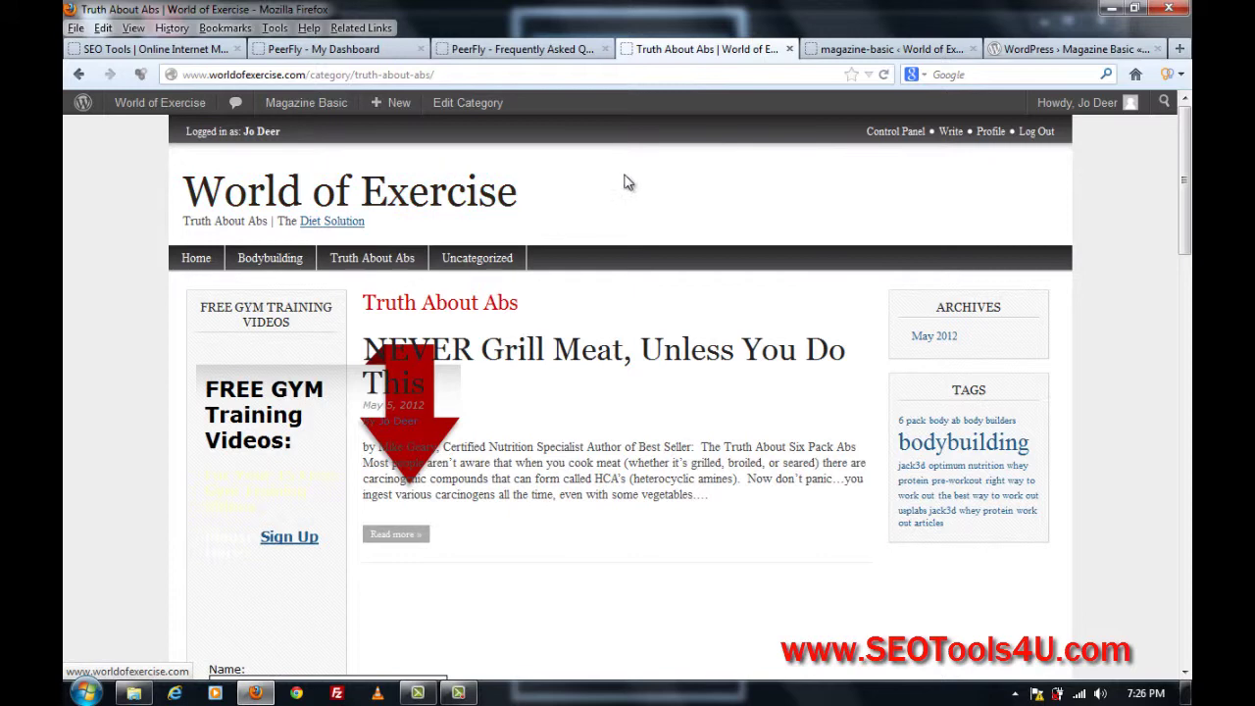
Set the Magazine Basic front-page post layout to Option 2 and save it.
click(882, 49)
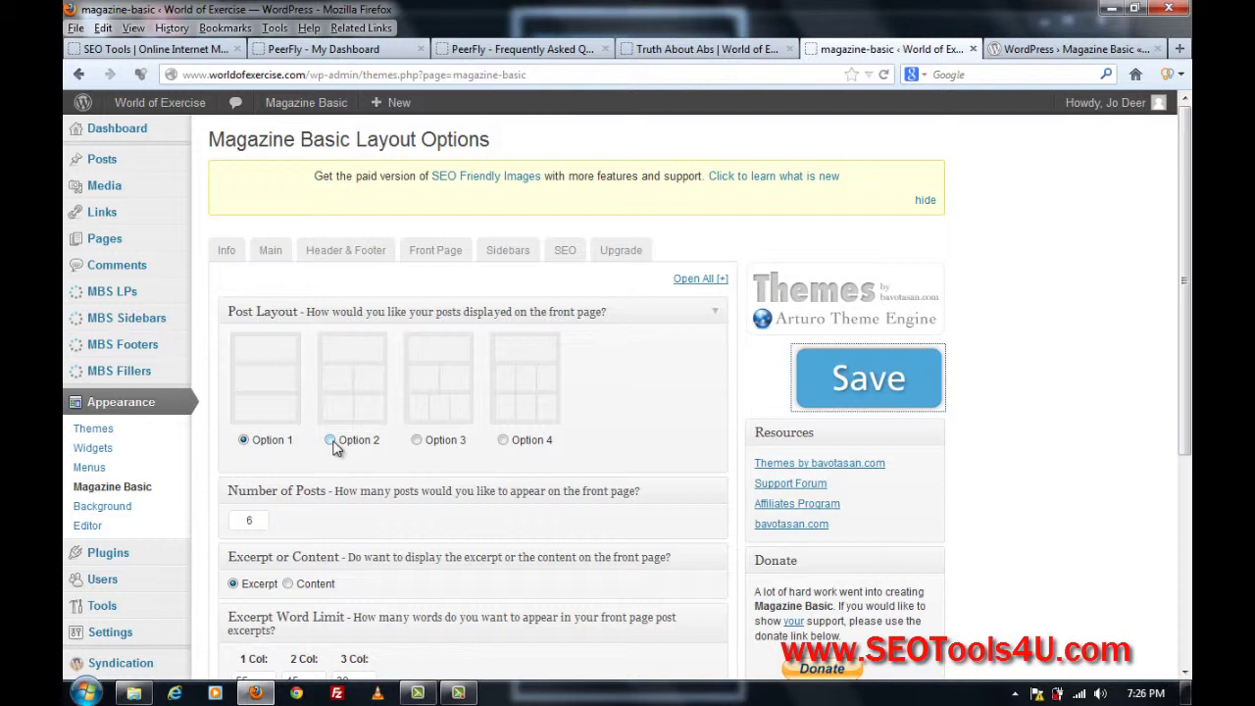
click(330, 440)
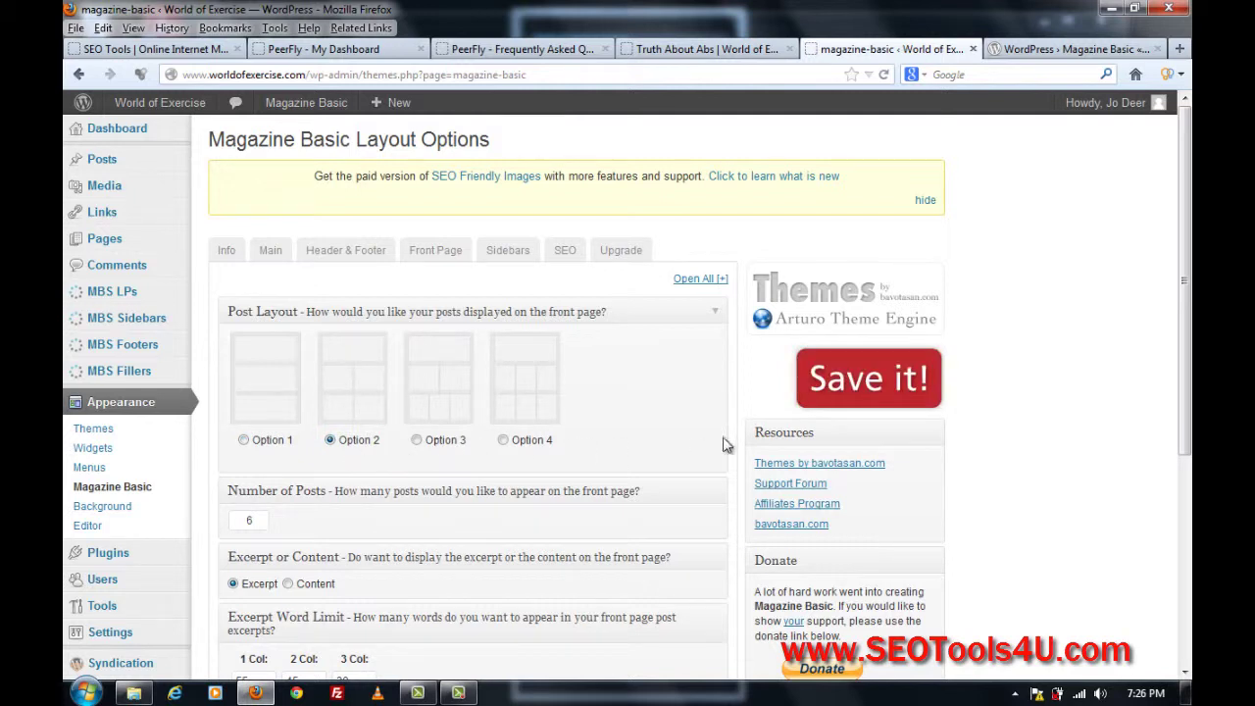
click(868, 390)
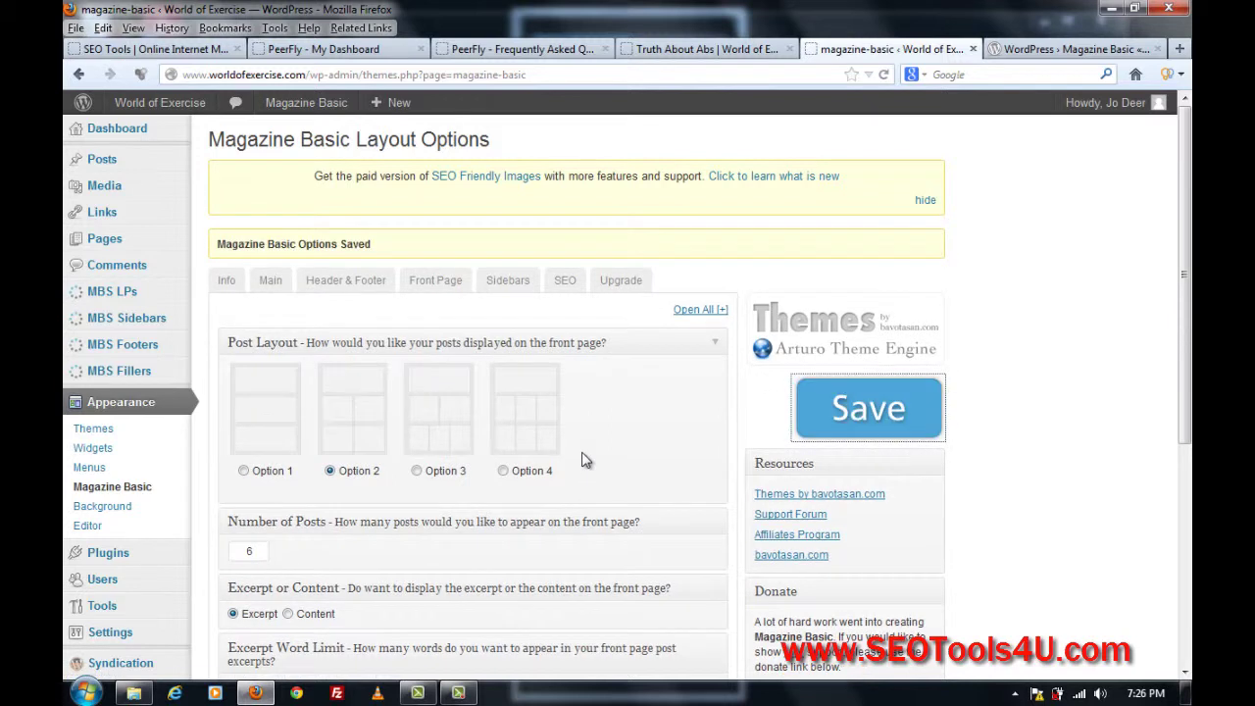
Set the first sidebar width to 300px in Sidebars and save the change.
click(506, 280)
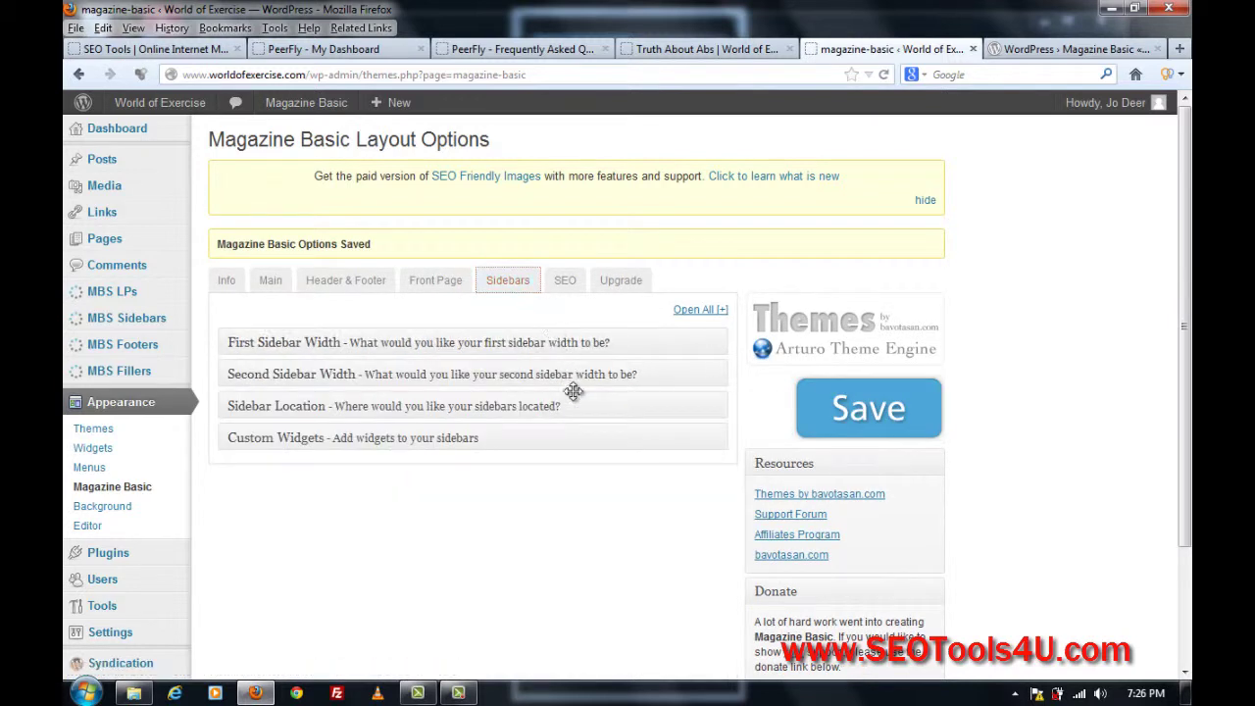
click(719, 348)
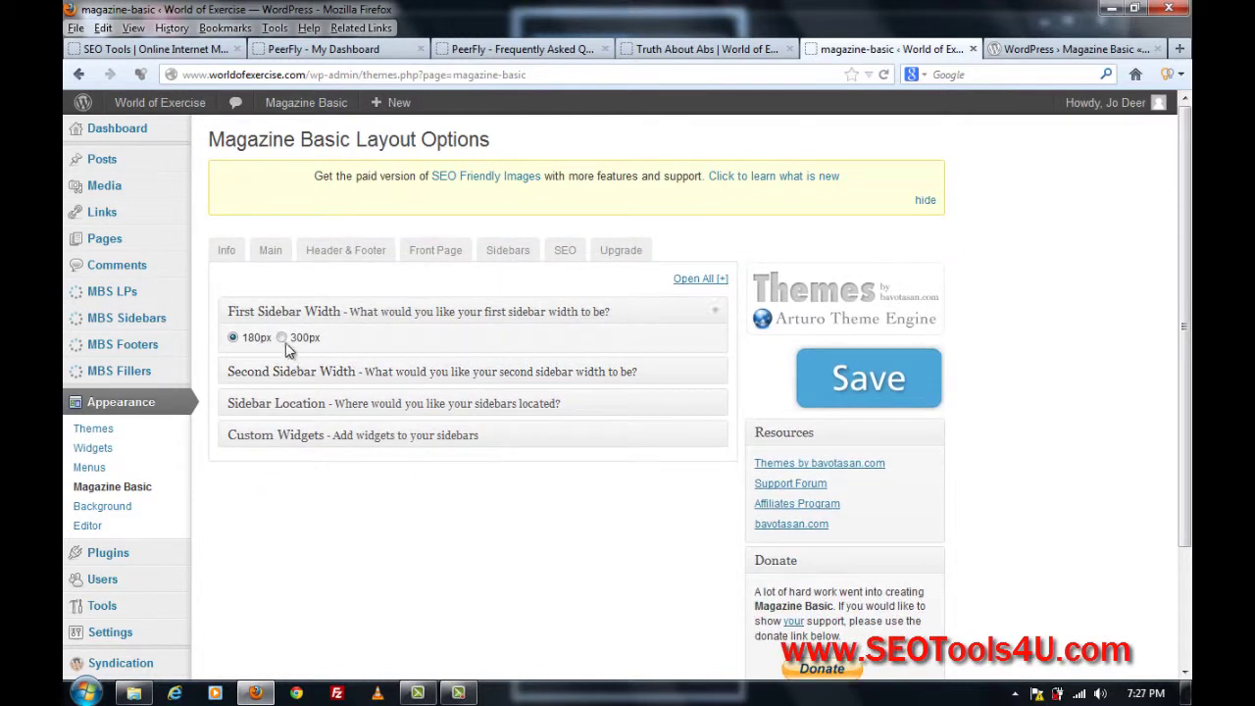
click(282, 337)
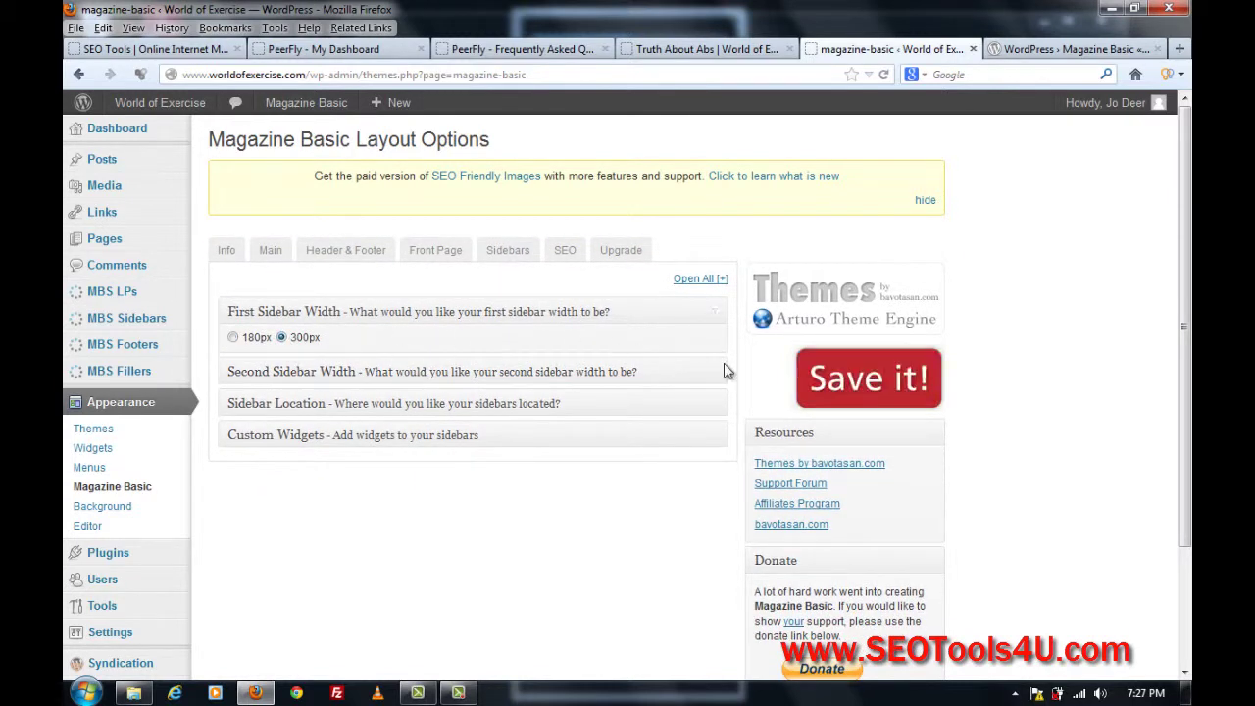
click(856, 380)
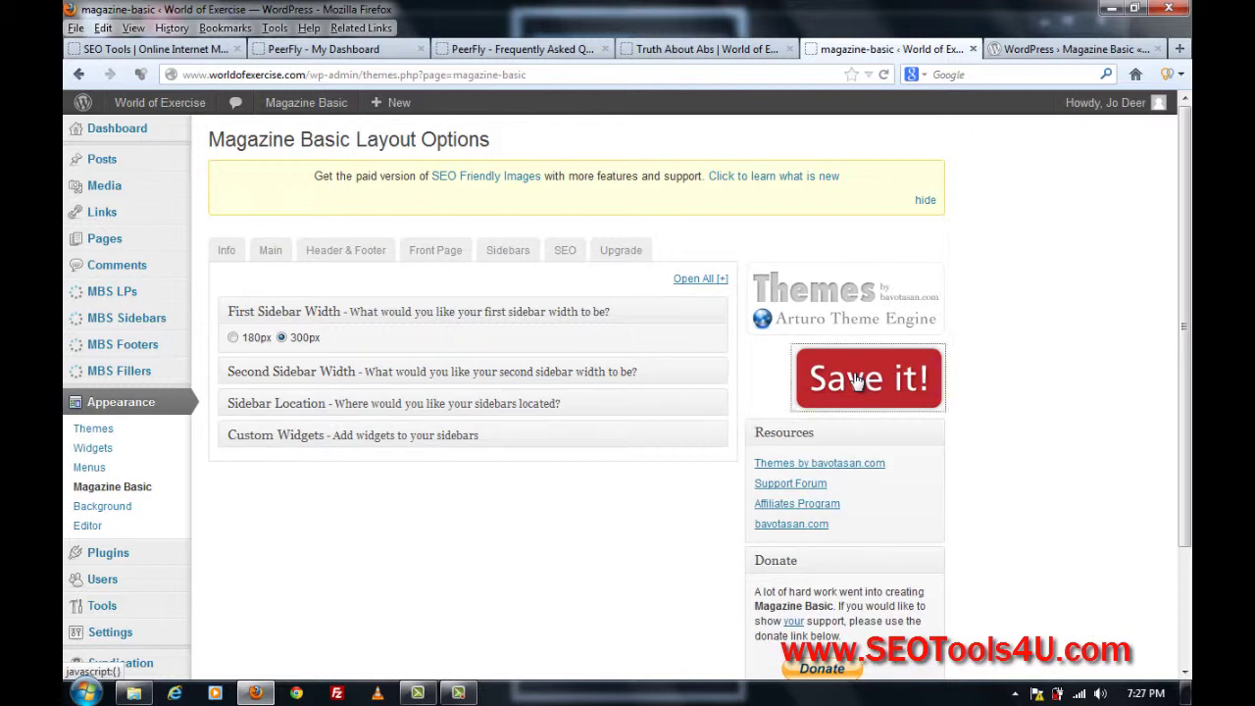
Reload the Truth About Abs page to inspect the 300px sidebar, then return to the home page.
click(712, 51)
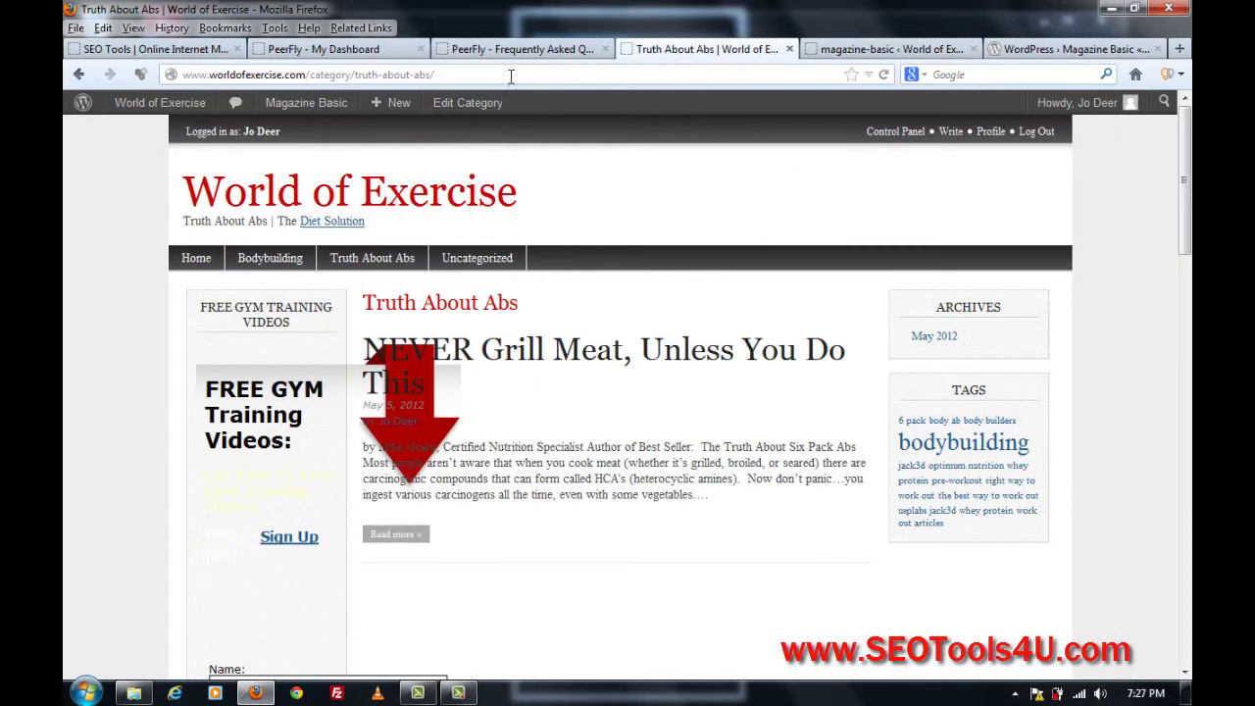
click(886, 75)
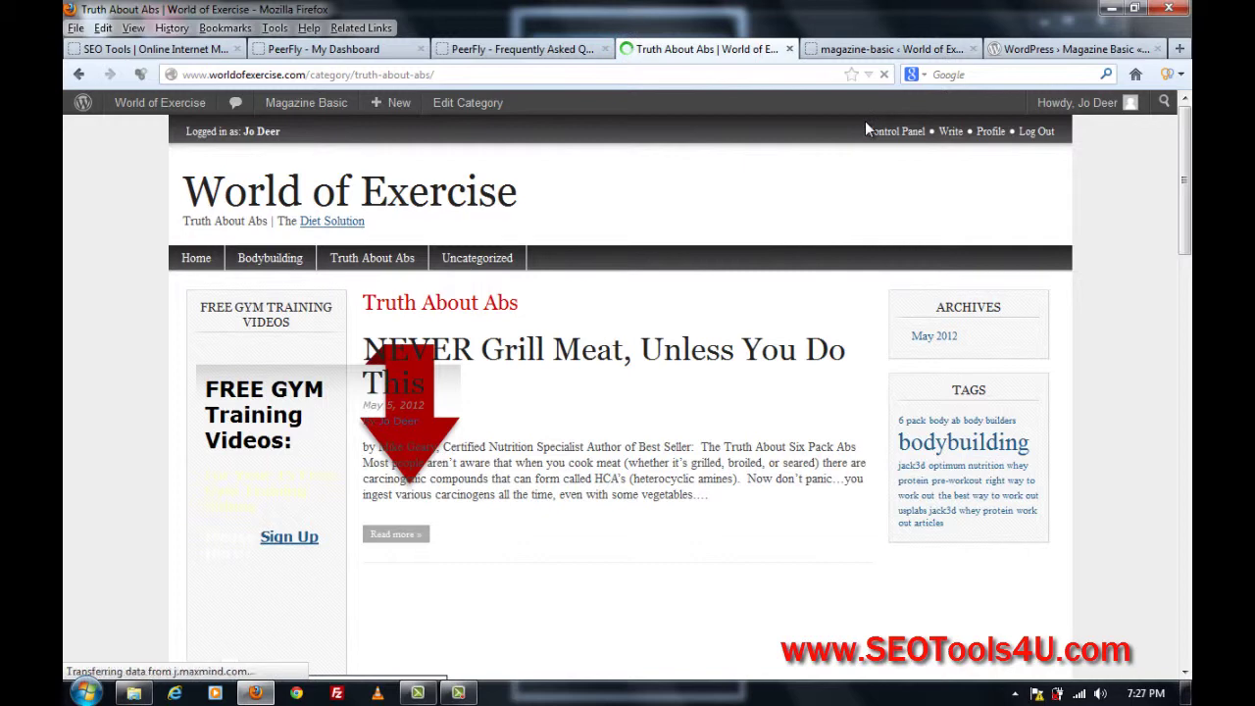
scroll(739, 176, down, 5)
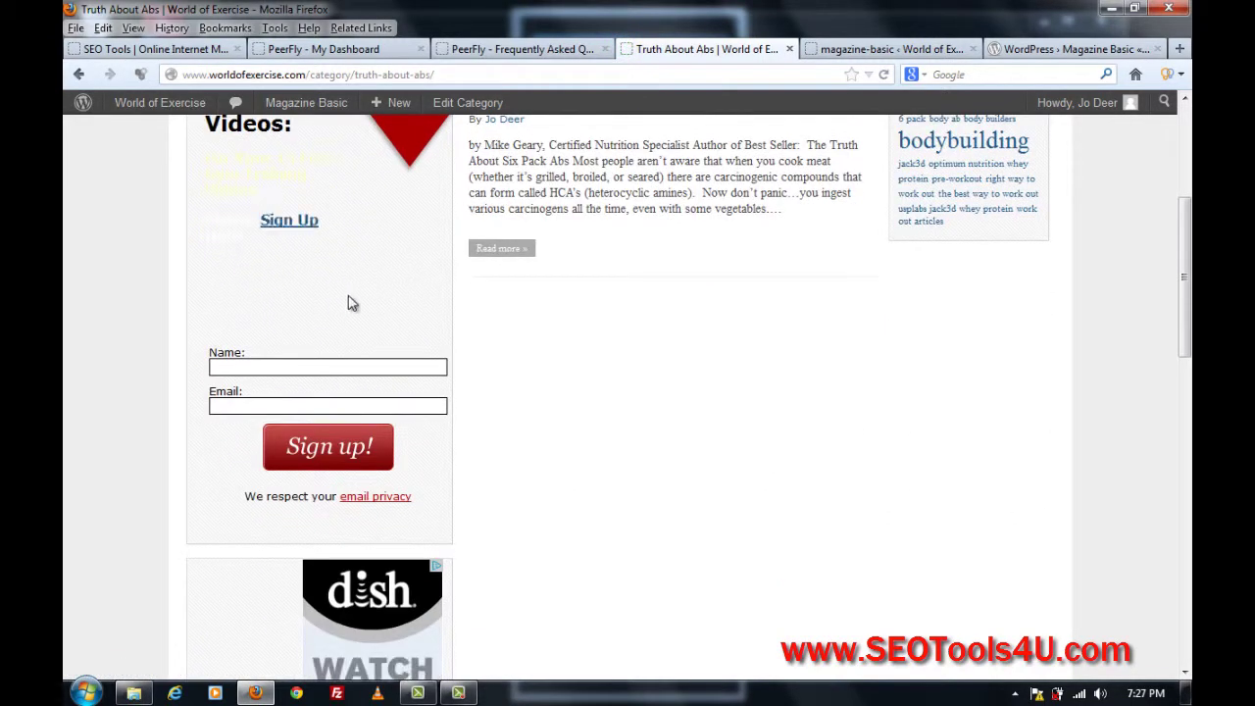
drag(1181, 363, 1191, 512)
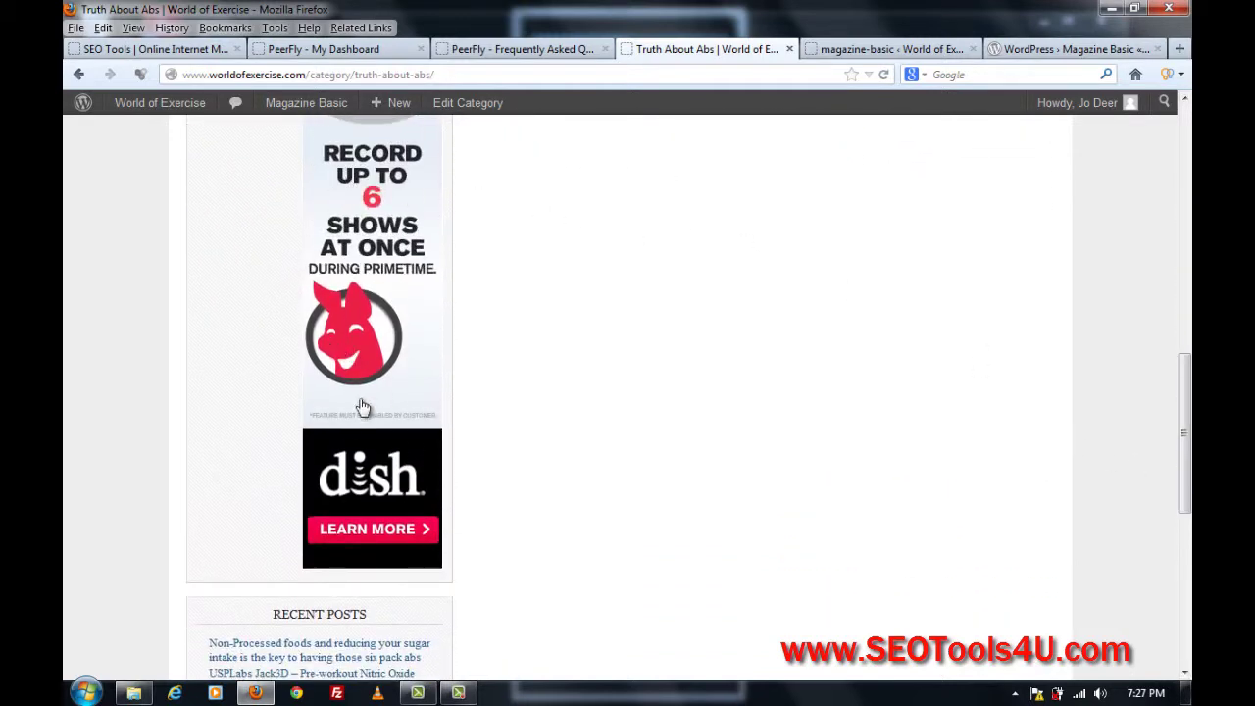
drag(1186, 480, 1180, 242)
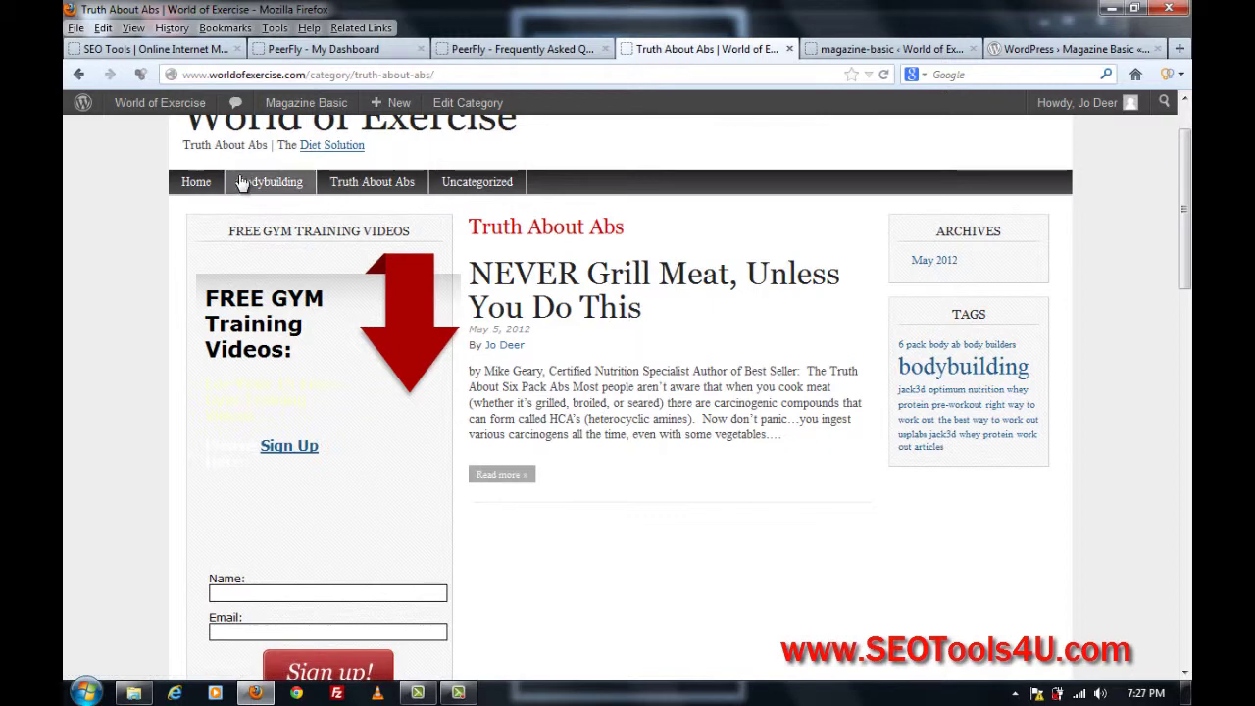
click(196, 183)
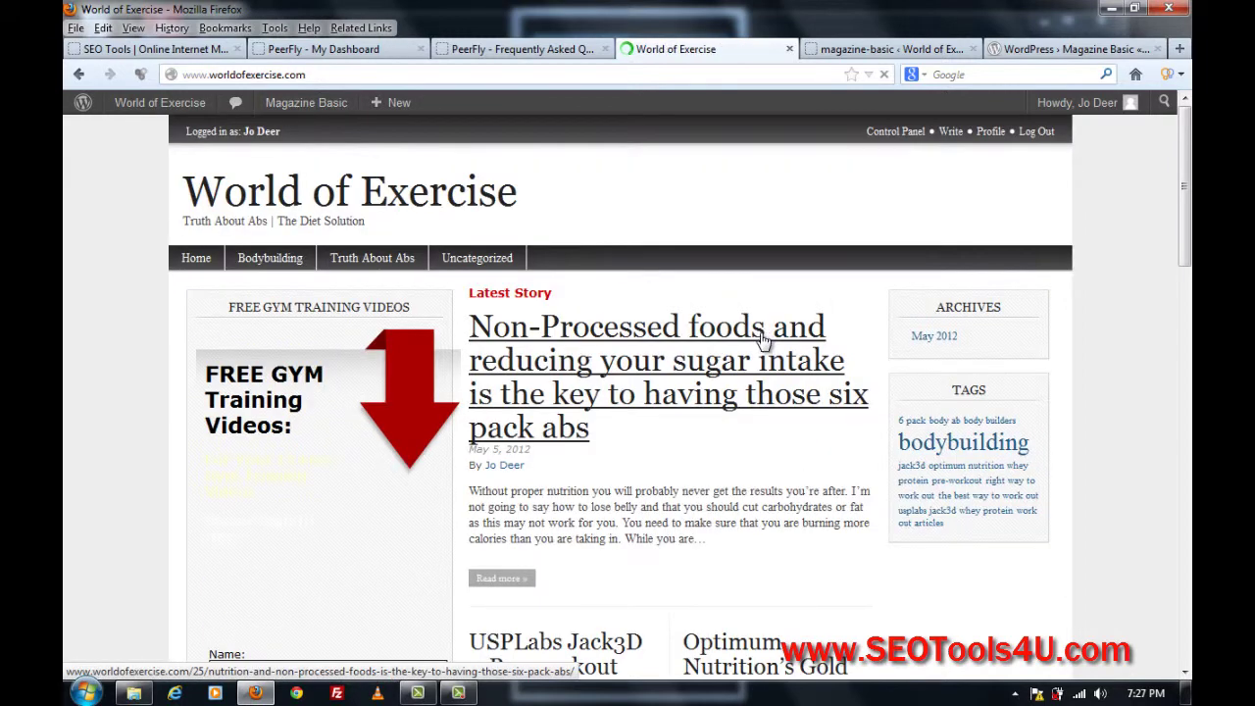
Scroll the World of Exercise home page to review the two-column post grid beside the wider sidebar.
drag(1183, 242, 1183, 255)
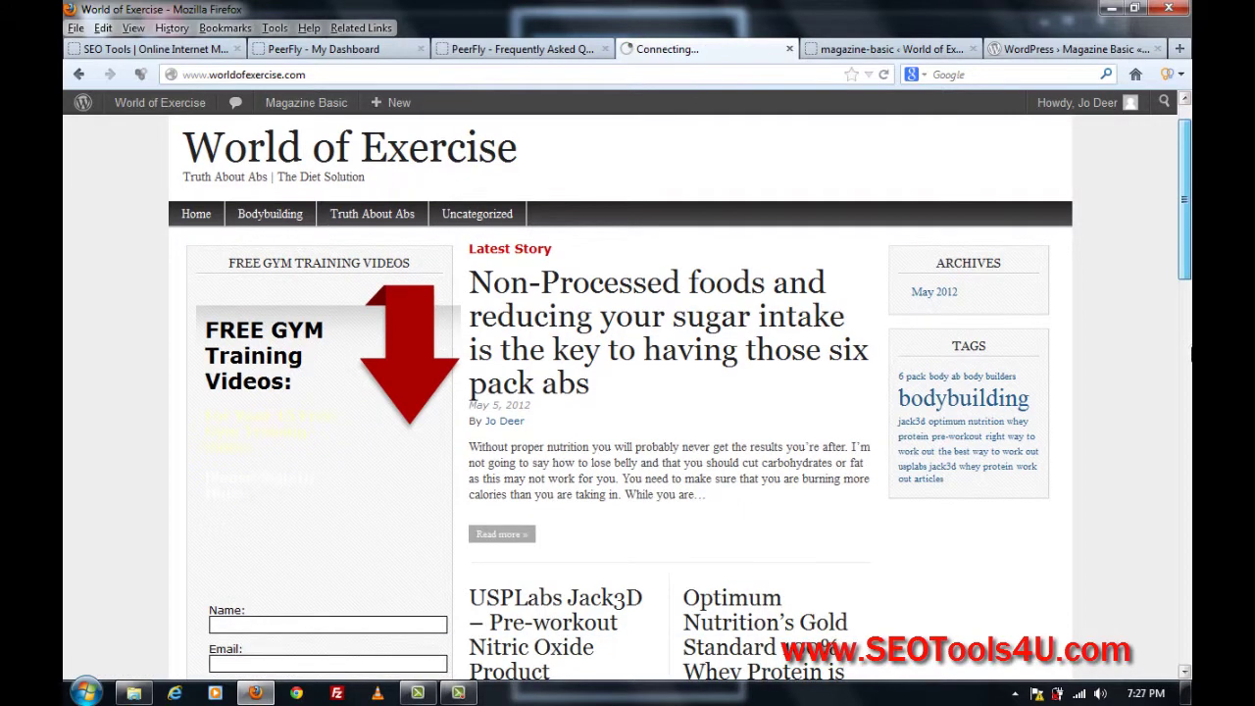
drag(1183, 200, 1178, 283)
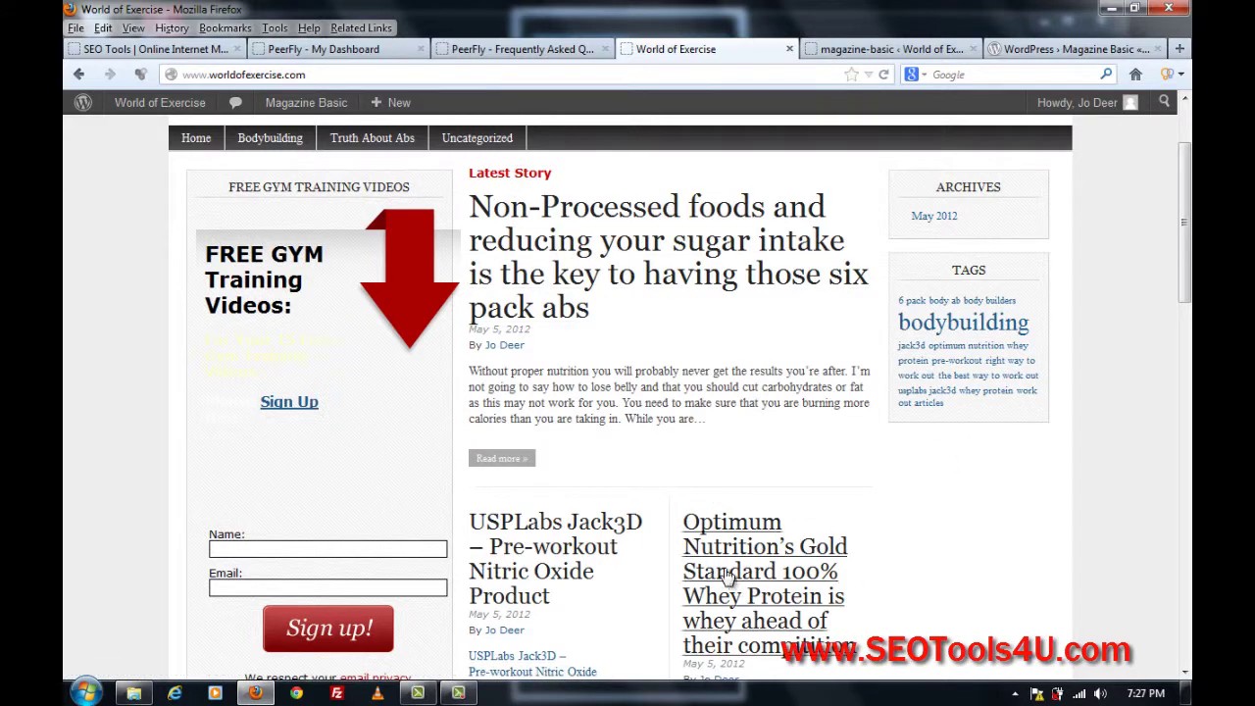
drag(1183, 224, 1183, 416)
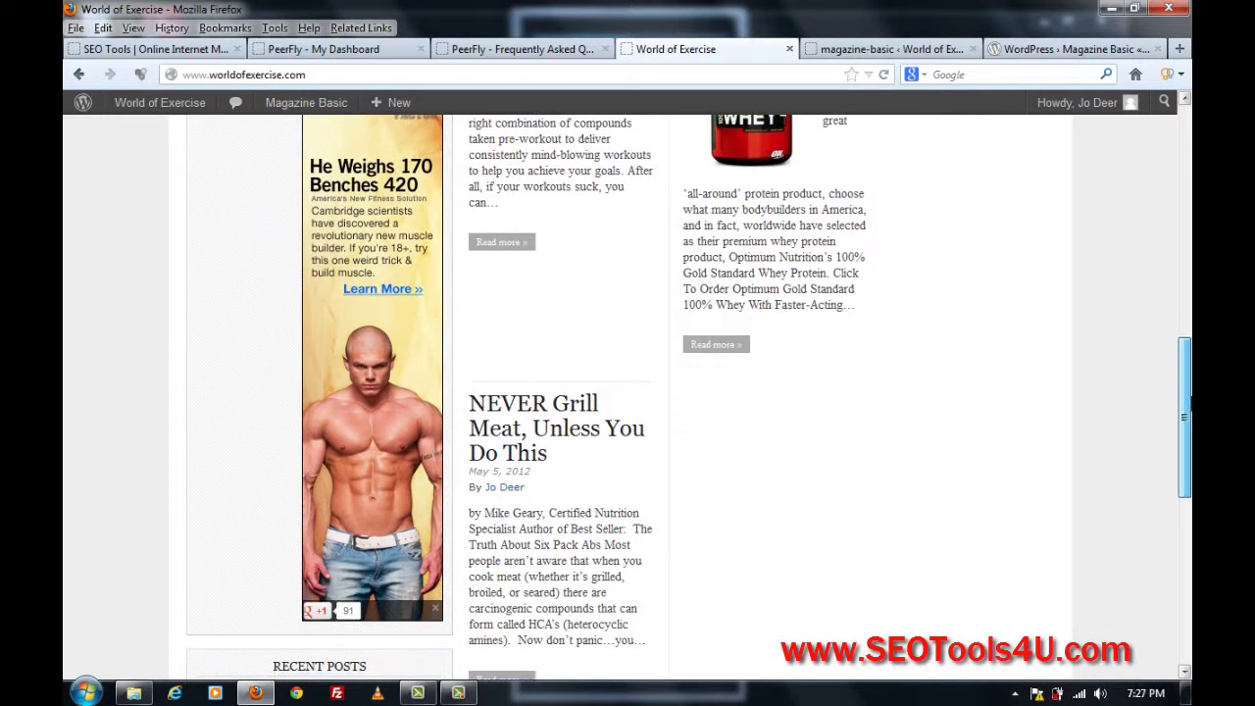